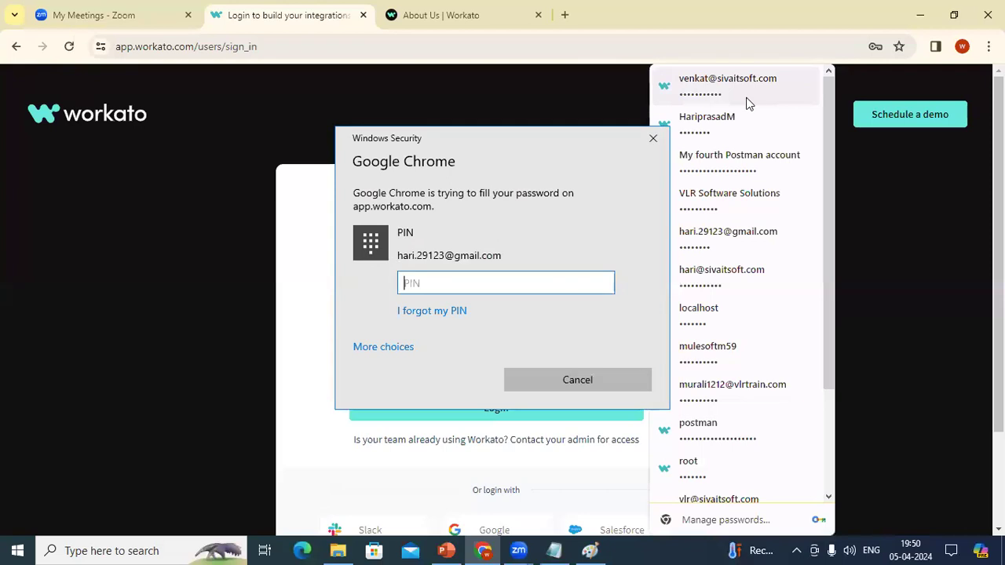
Step: Sign in with the PIN, then list all 170 workspace recipes under Assets
text(1234)
click(497, 437)
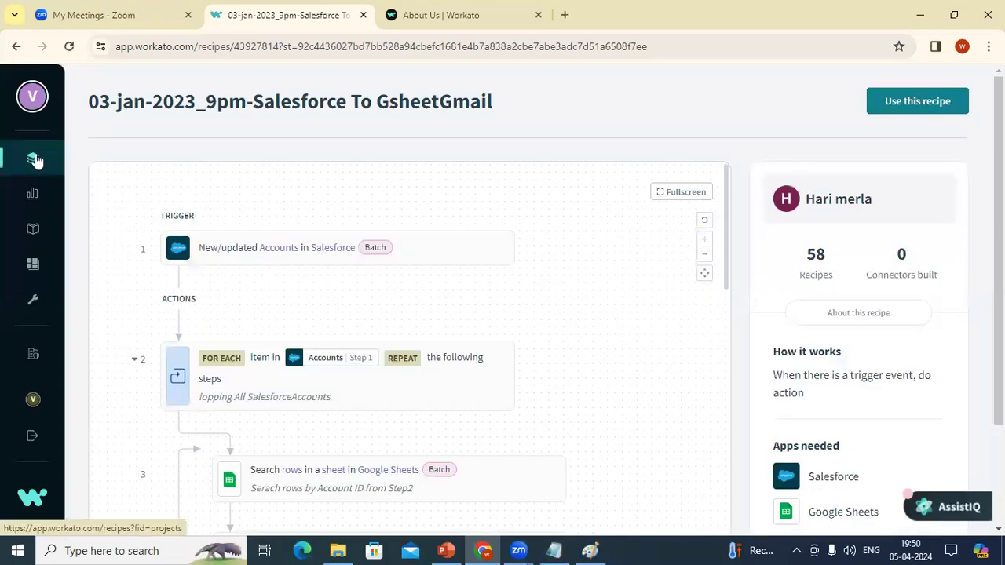
click(34, 158)
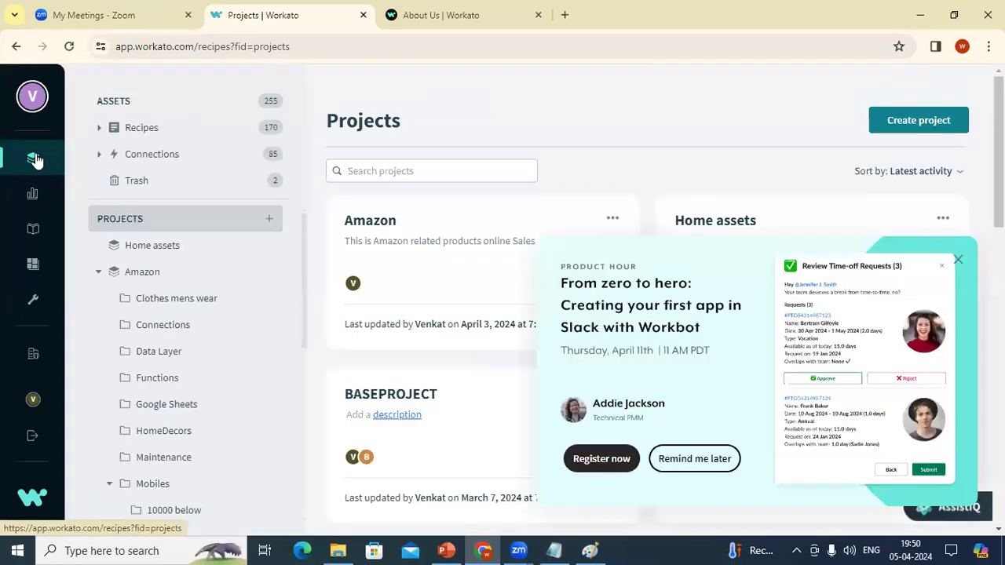
click(98, 272)
mouse_move(32, 163)
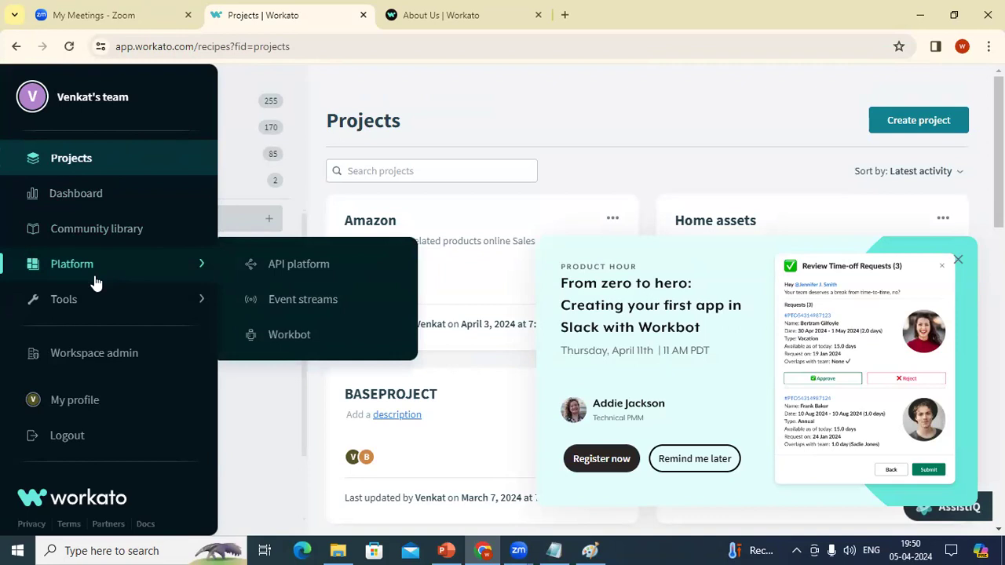
mouse_move(96, 299)
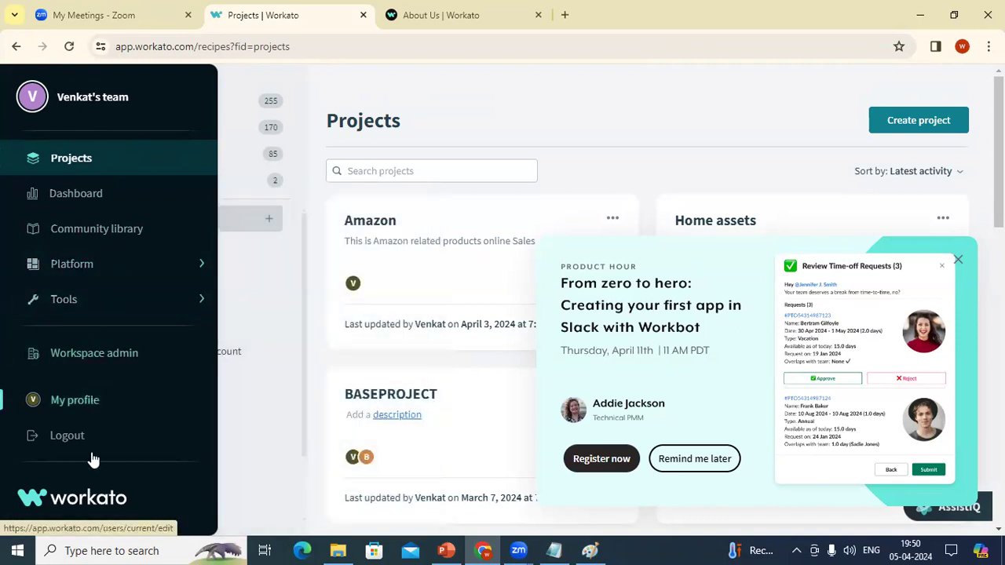
click(92, 166)
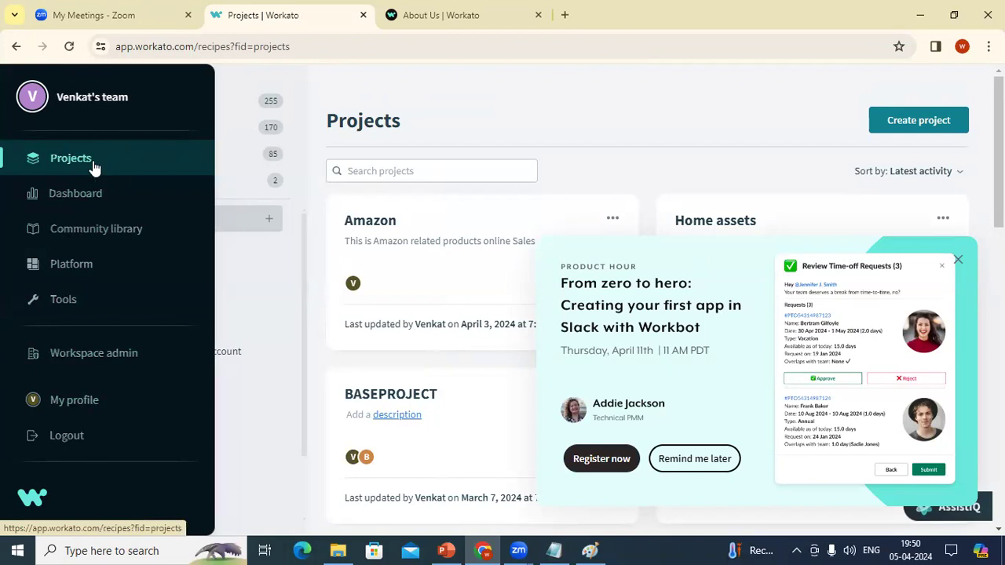
click(182, 127)
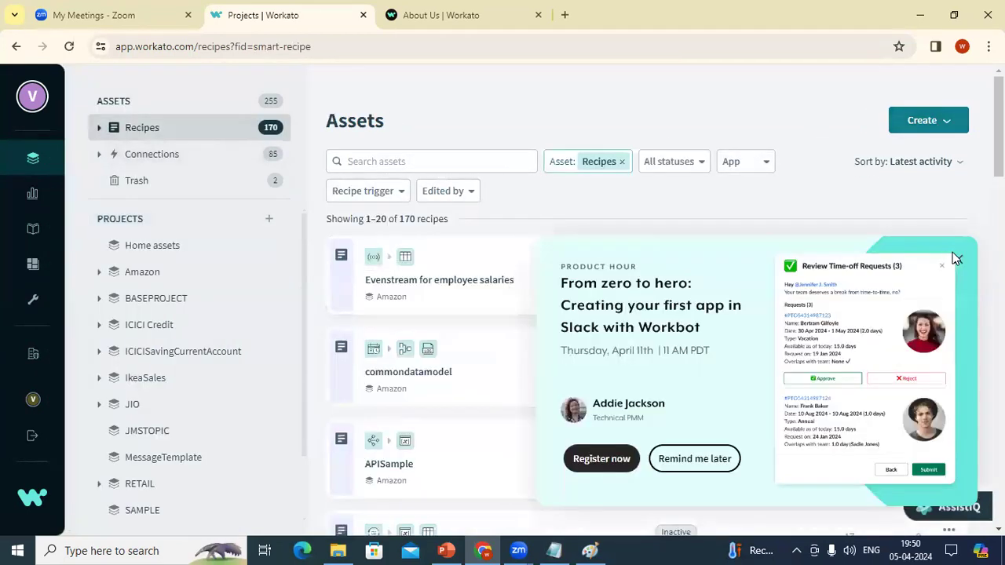
Step: Create a recipe named 'Sample' in the Amazon project, triggered from an app
click(947, 119)
click(904, 168)
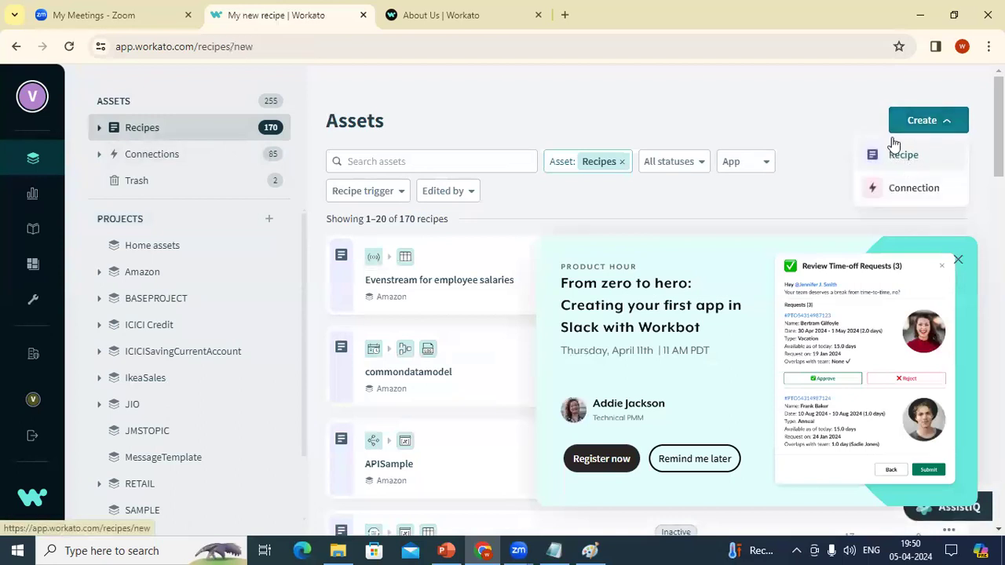
click(219, 232)
key(ctrl+a)
text(Sam)
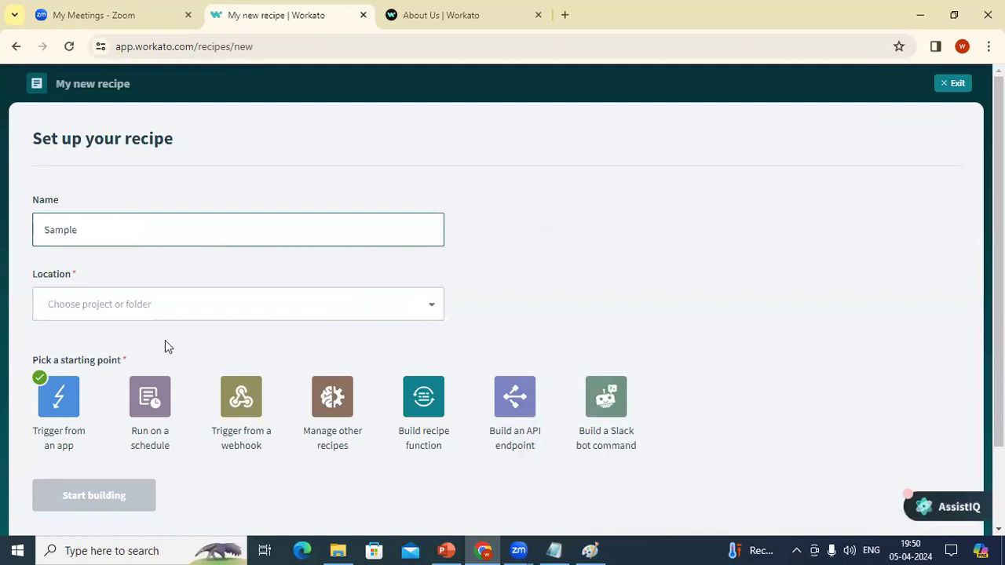
click(119, 284)
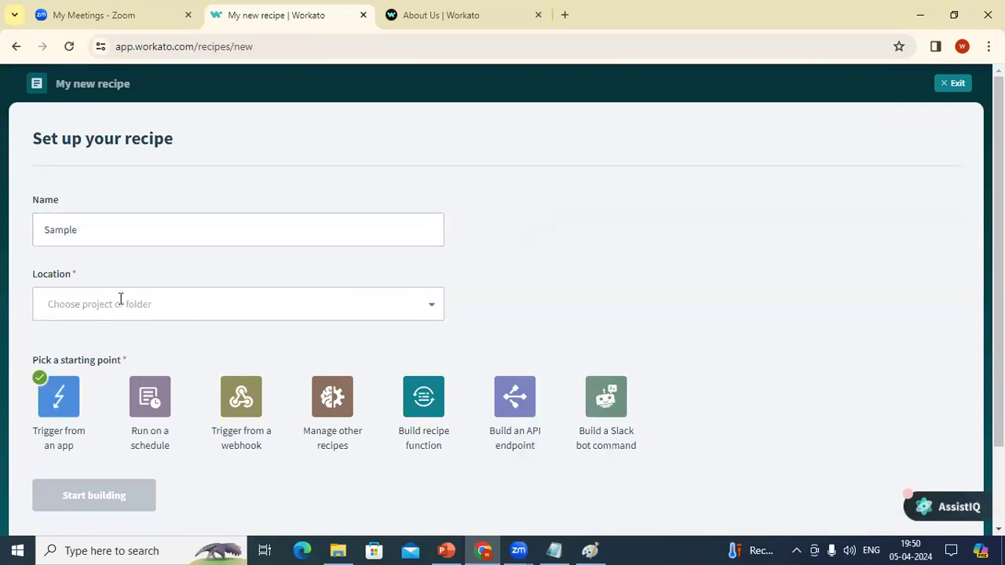
click(120, 299)
click(97, 379)
click(96, 495)
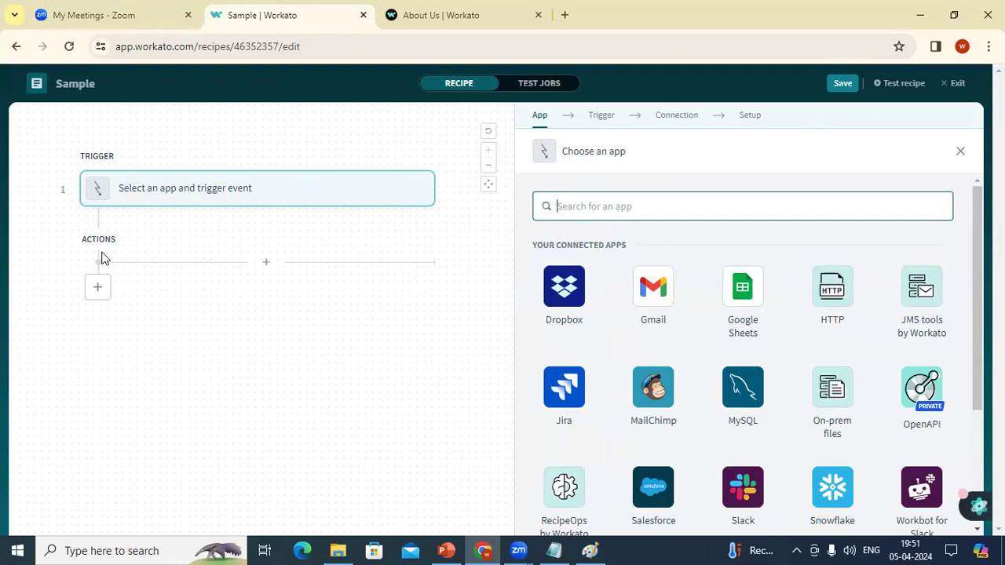
Step: Choose Google Sheets as the trigger app from the app list
text(.....................)
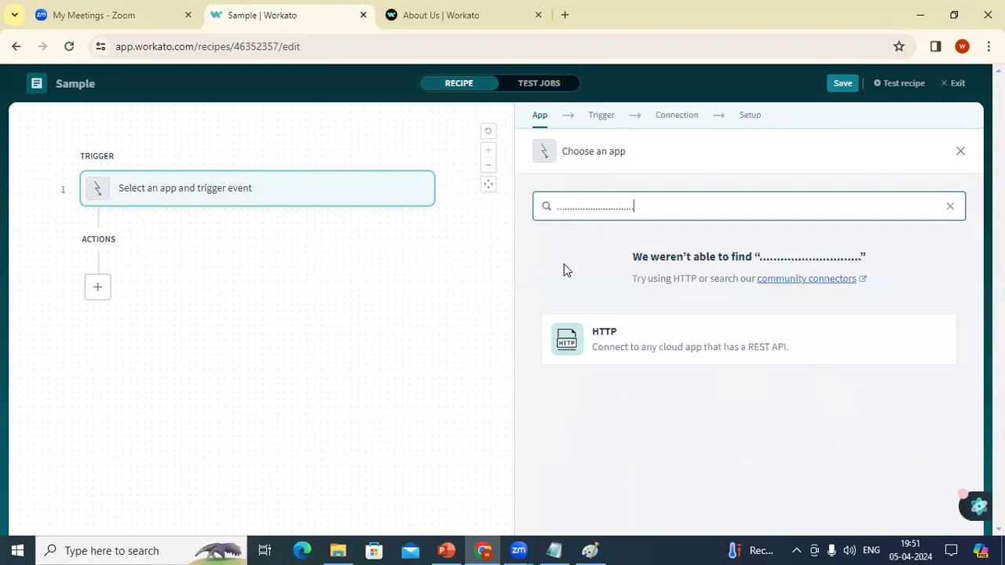
text(...............)
triple_click(667, 210)
text(.........)
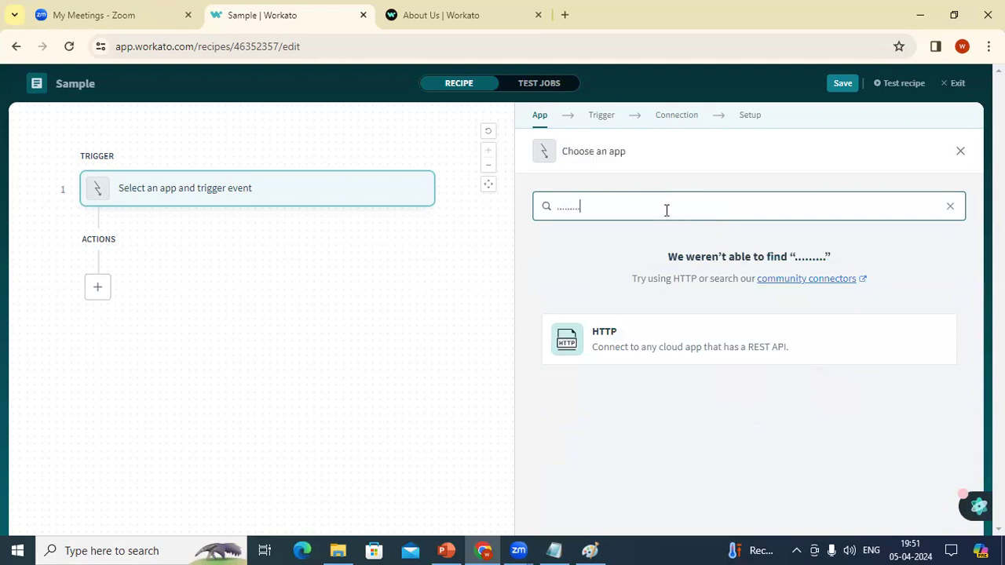
key(BackSpace)
key(BackSpace)
key(BackSpace)
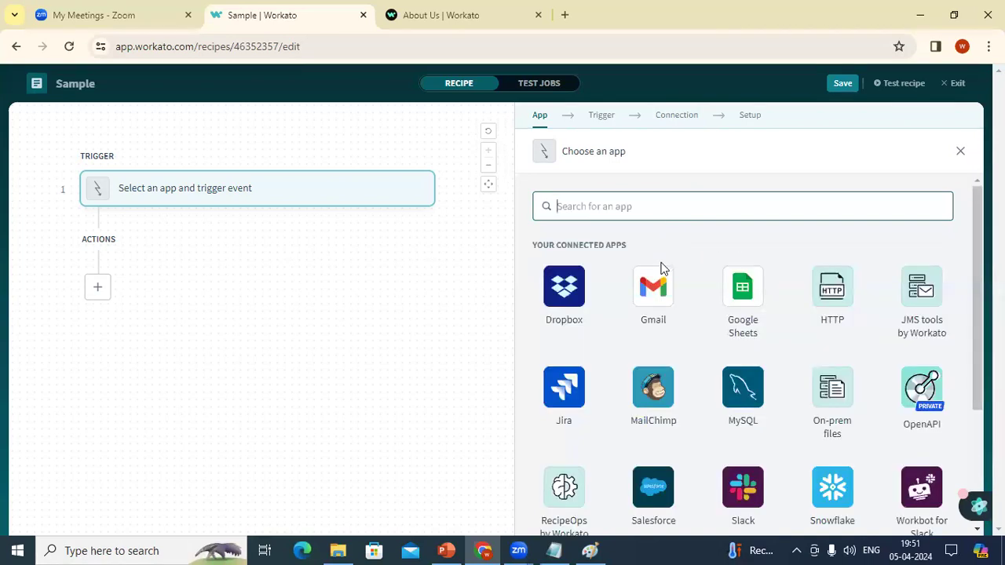
text(a)
key(BackSpace)
click(728, 275)
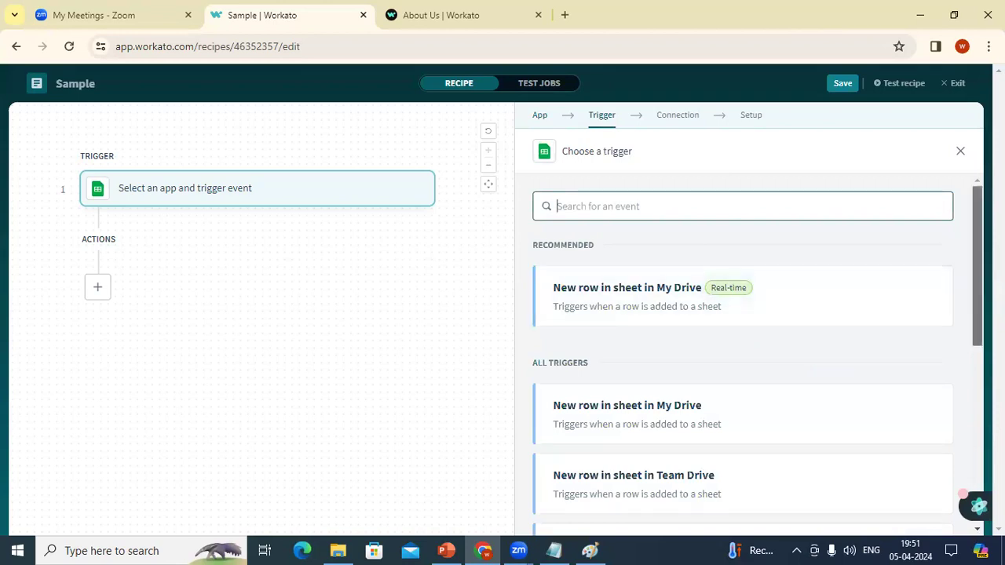
Step: Clear the trigger search and browse the Google Sheets trigger events
scroll(742, 353, down, 3)
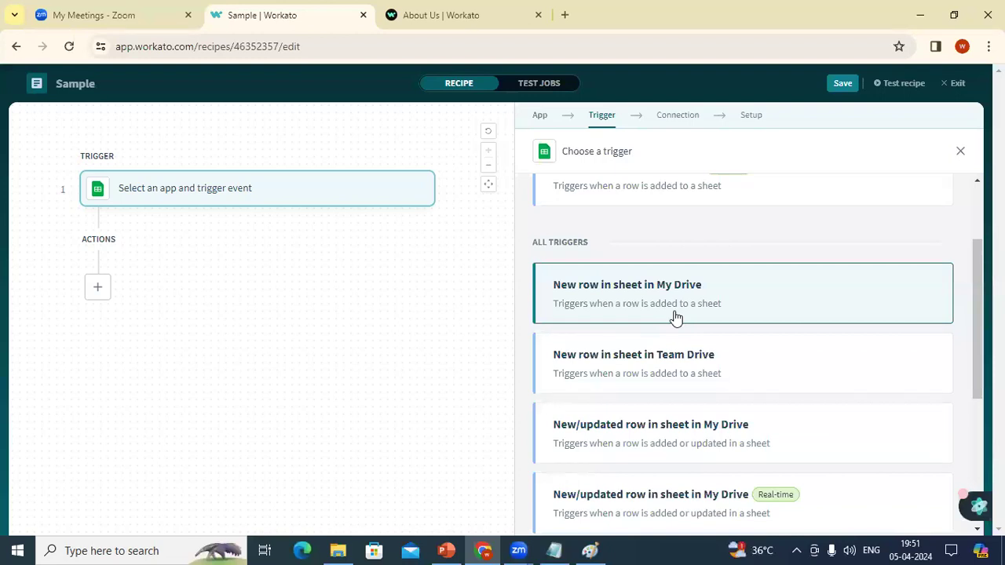
text(.............)
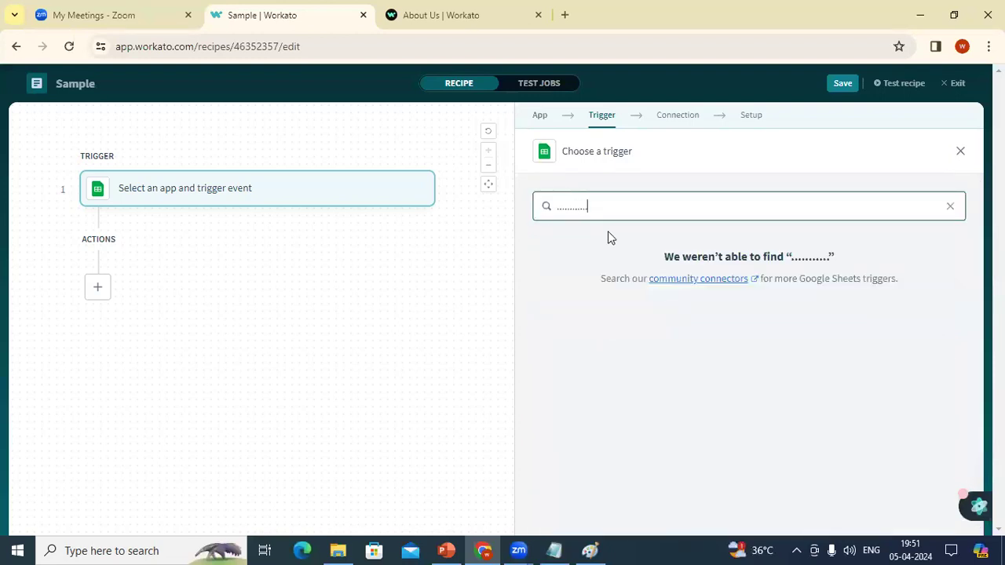
text(...)
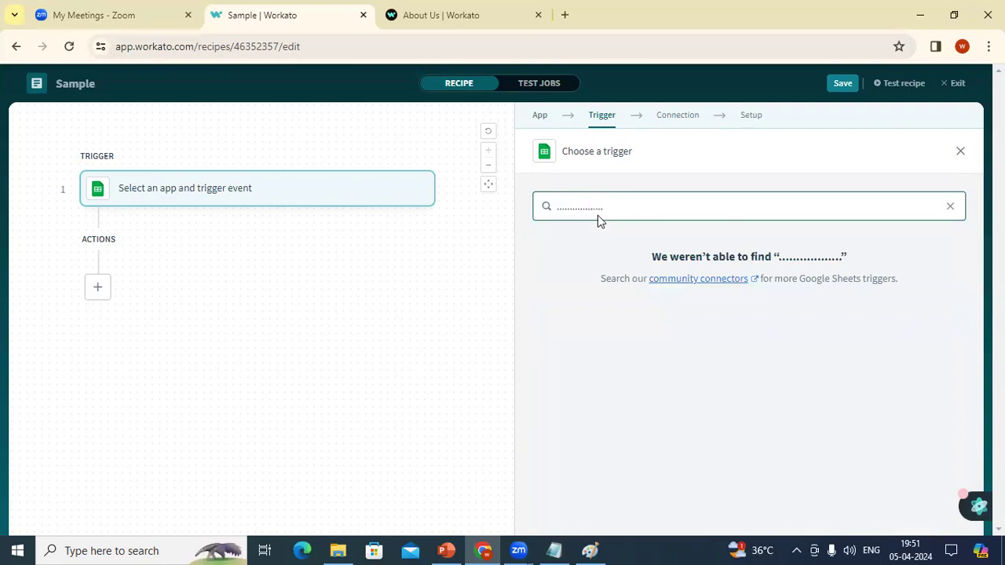
key(super)
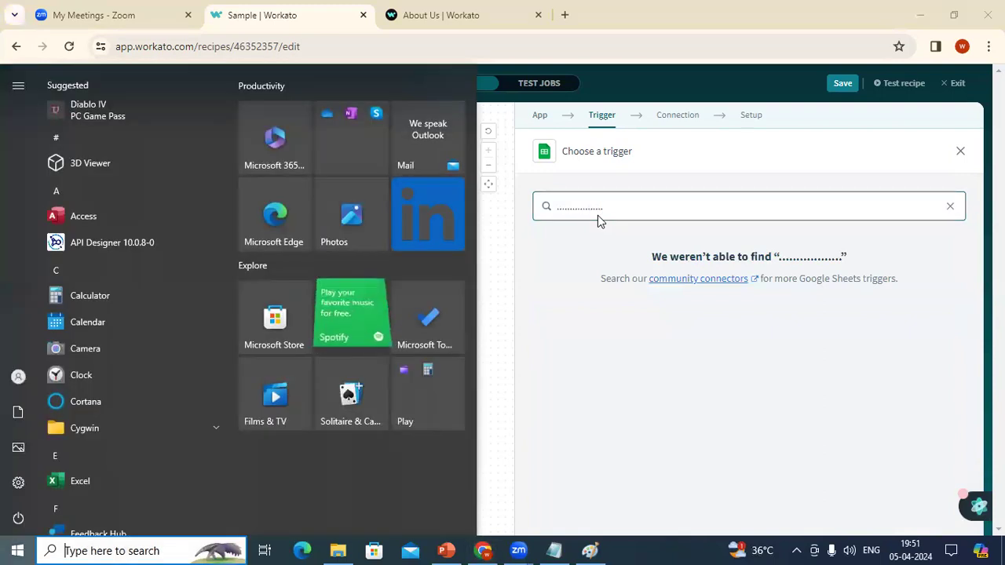
click(597, 215)
double_click(596, 210)
key(ctrl+a)
key(BackSpace)
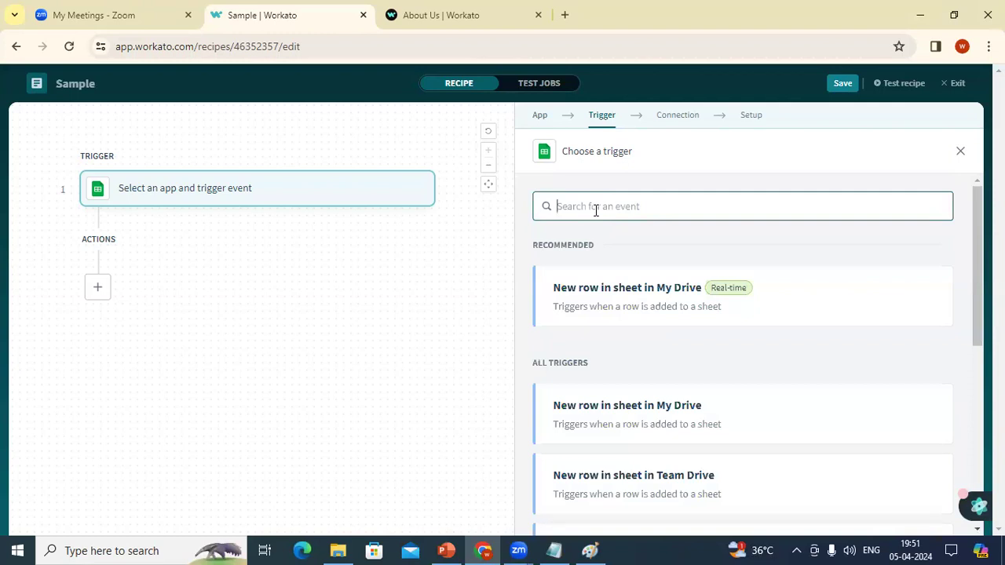
drag(972, 303, 973, 384)
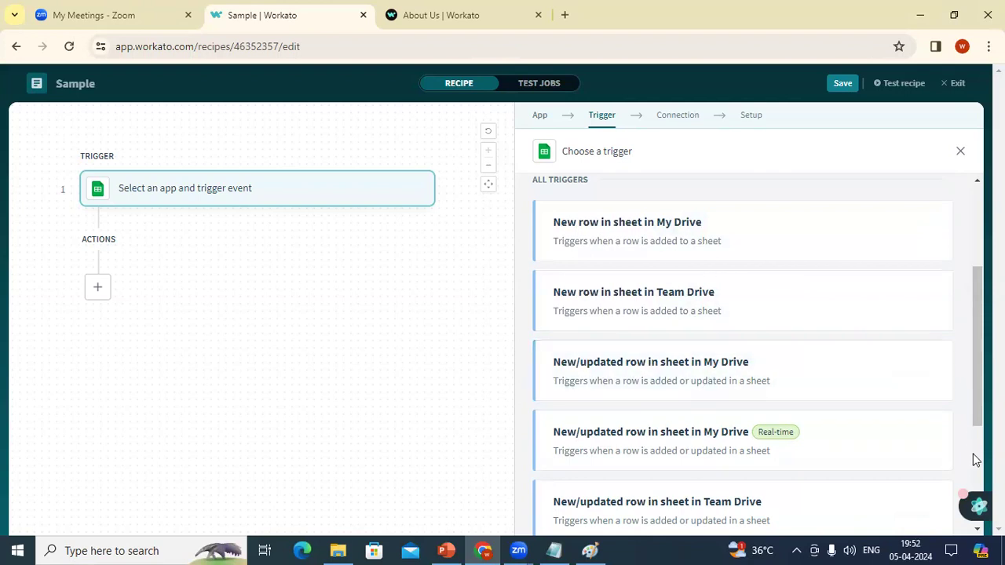
scroll(976, 459, down, 3)
scroll(976, 502, up, 5)
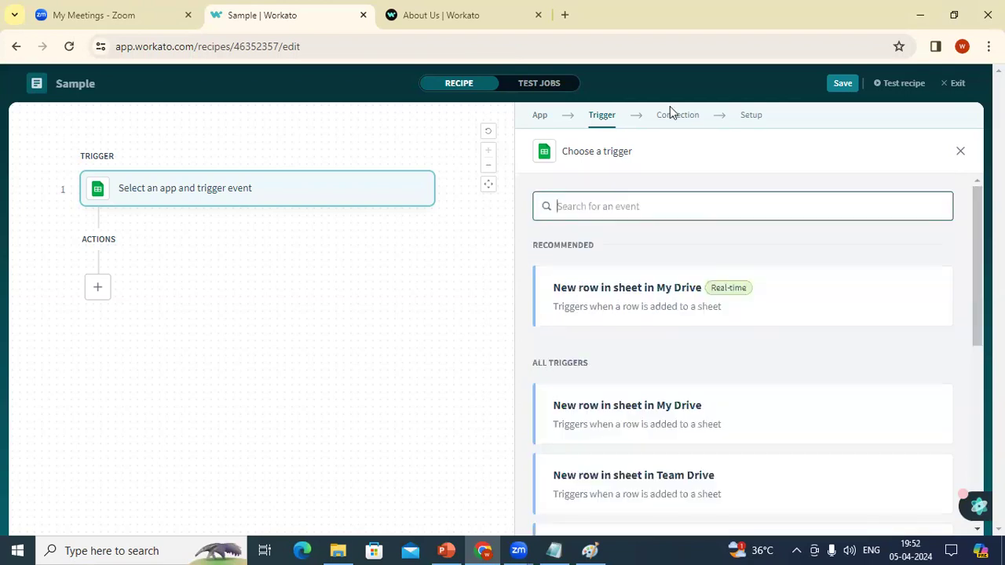
click(541, 118)
click(600, 203)
text(sale)
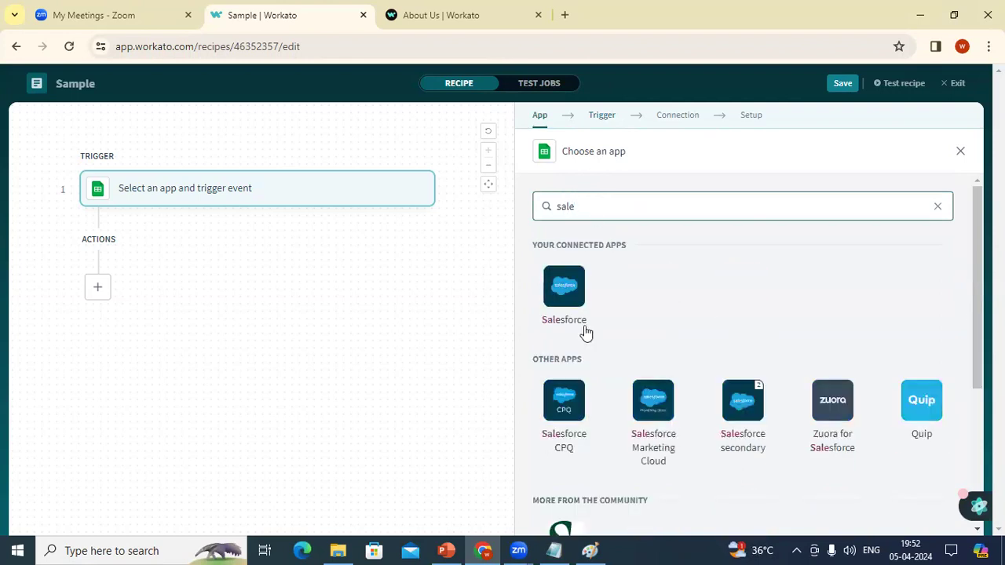
click(562, 279)
text(...............)
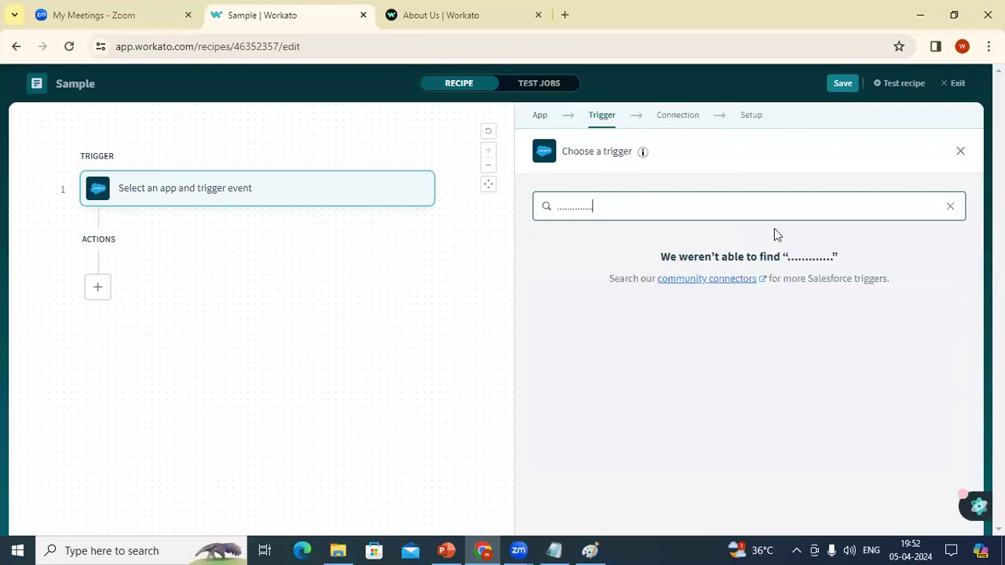
key(ctrl+a)
text(...)
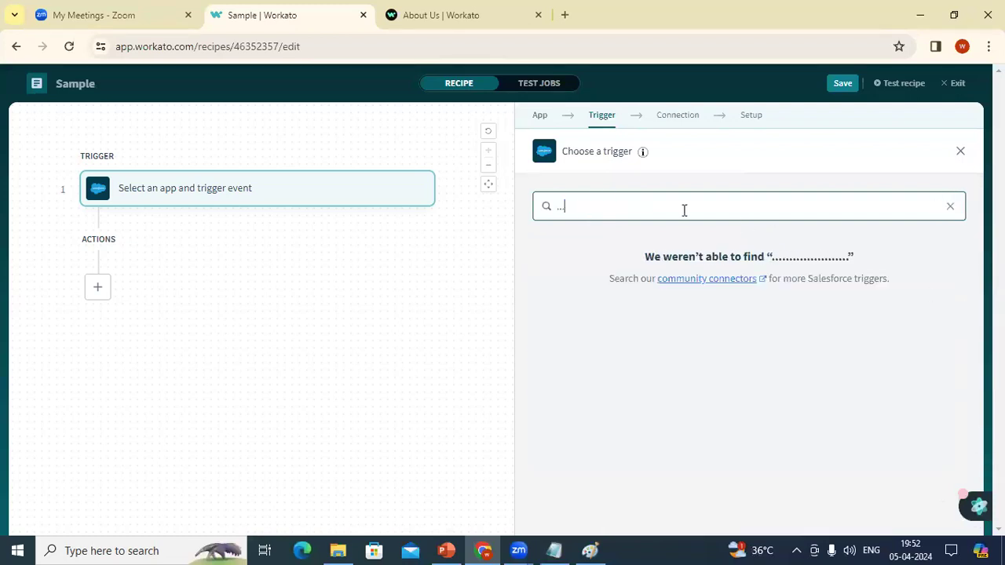
key(BackSpace)
key(BackSpace)
key(BackSpace)
key(BackSpace)
key(BackSpace)
key(BackSpace)
key(BackSpace)
key(BackSpace)
key(BackSpace)
key(BackSpace)
key(BackSpace)
key(BackSpace)
key(BackSpace)
key(BackSpace)
key(BackSpace)
key(BackSpace)
key(BackSpace)
key(BackSpace)
key(BackSpace)
key(BackSpace)
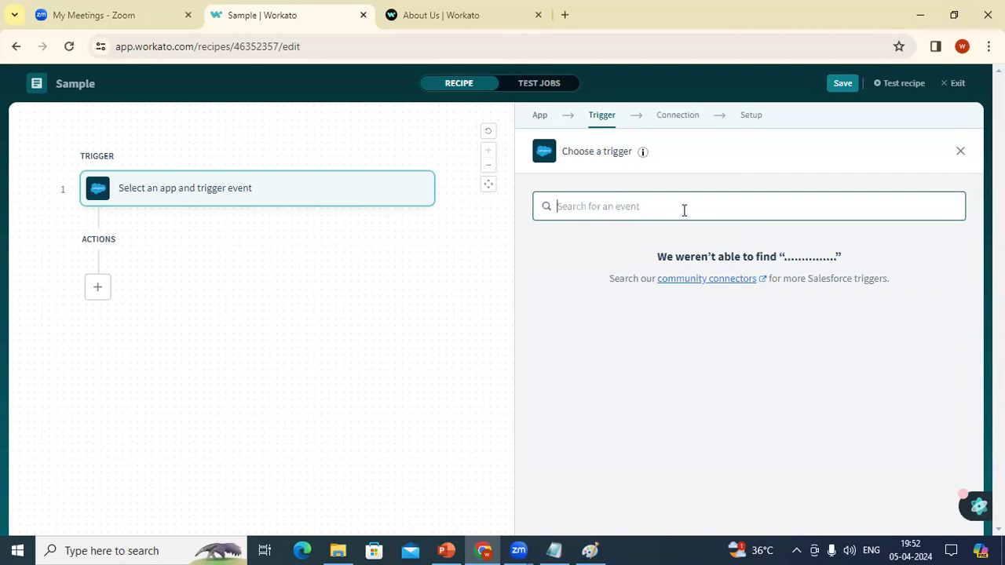
text(........)
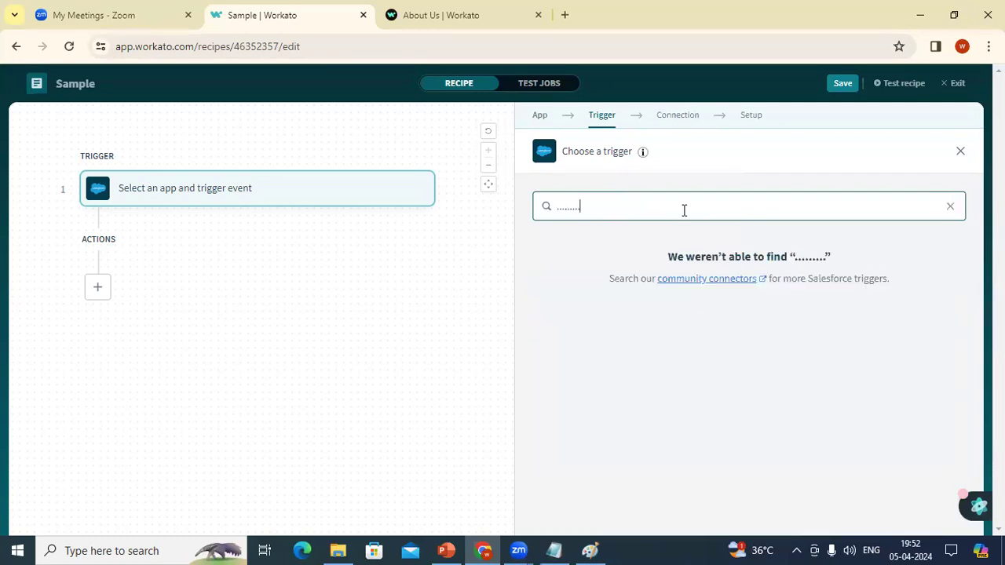
text(...)
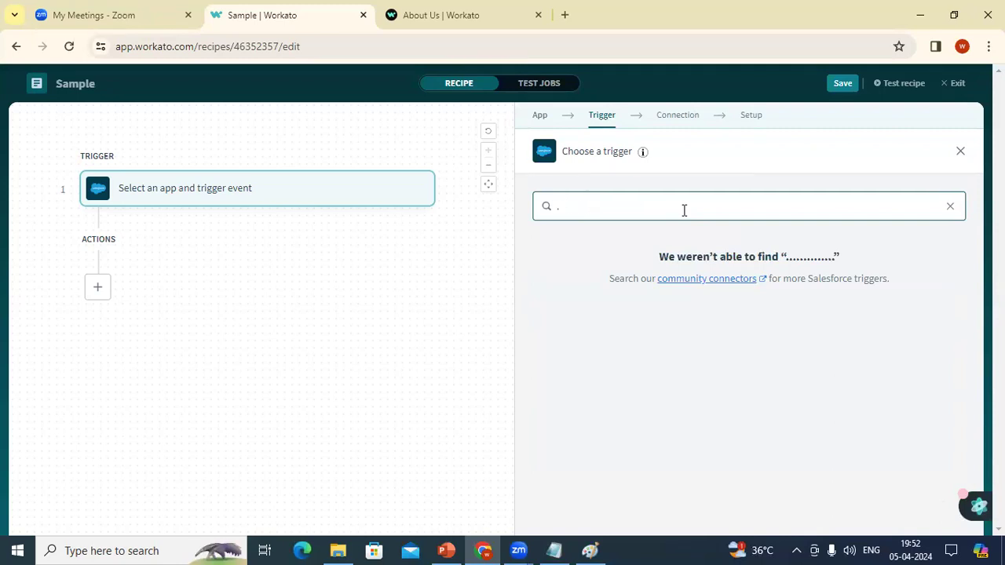
key(BackSpace)
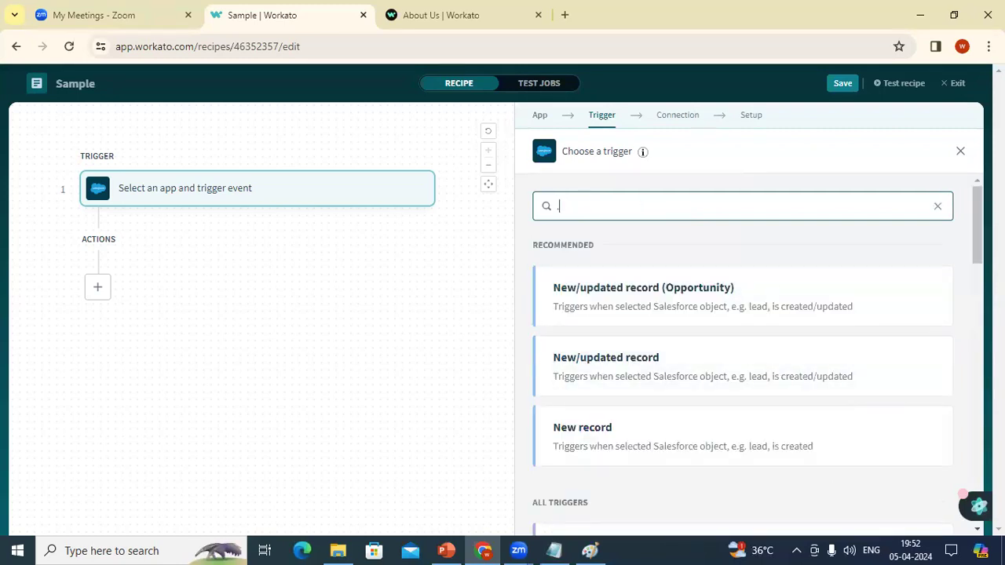
scroll(949, 409, down, 3)
text(........................)
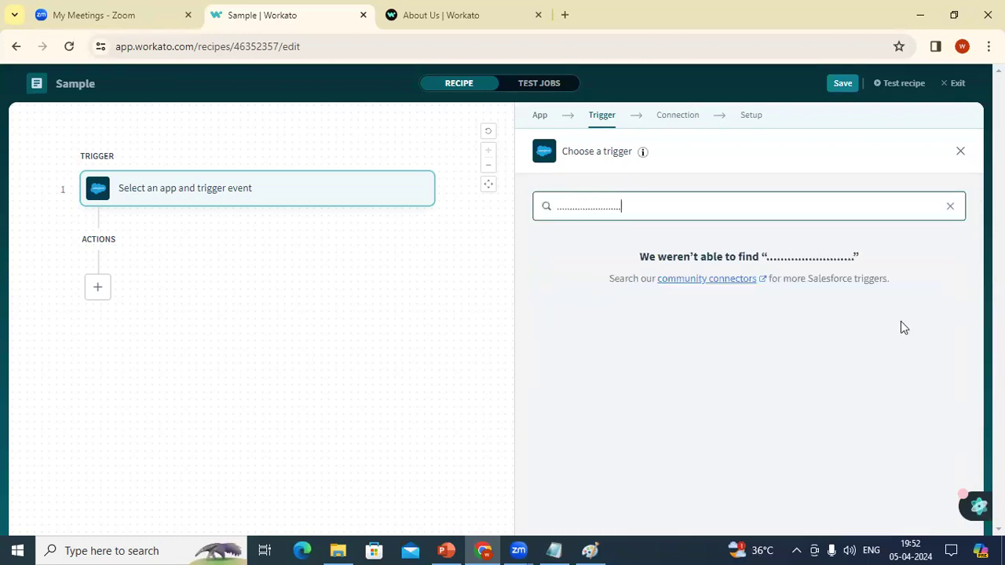
double_click(680, 206)
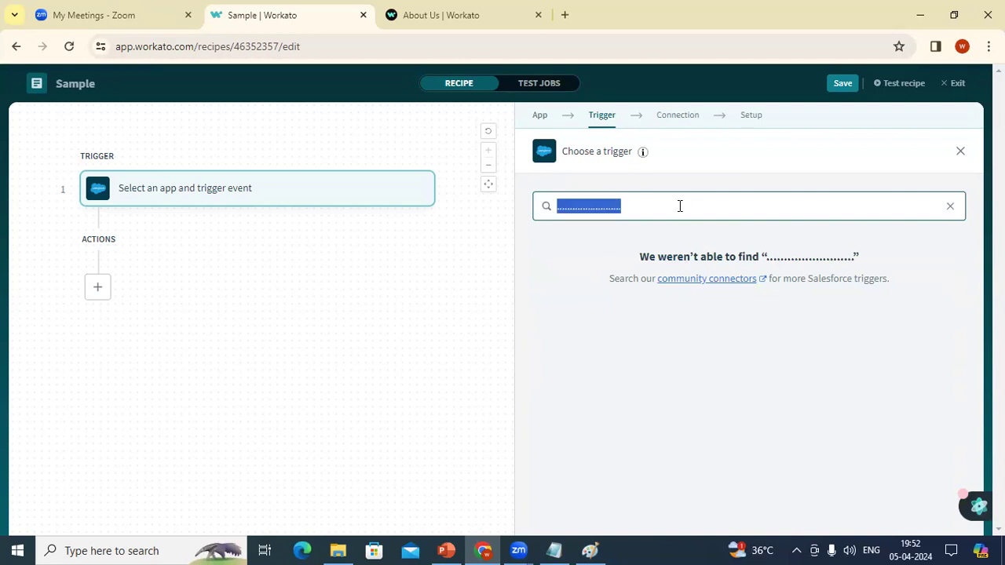
key(BackSpace)
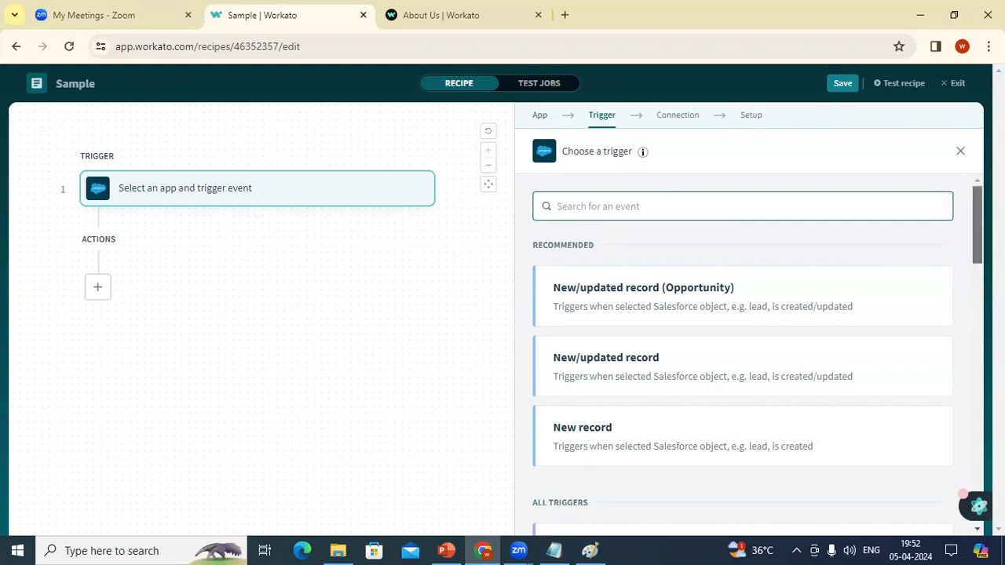
scroll(742, 354, down, 3)
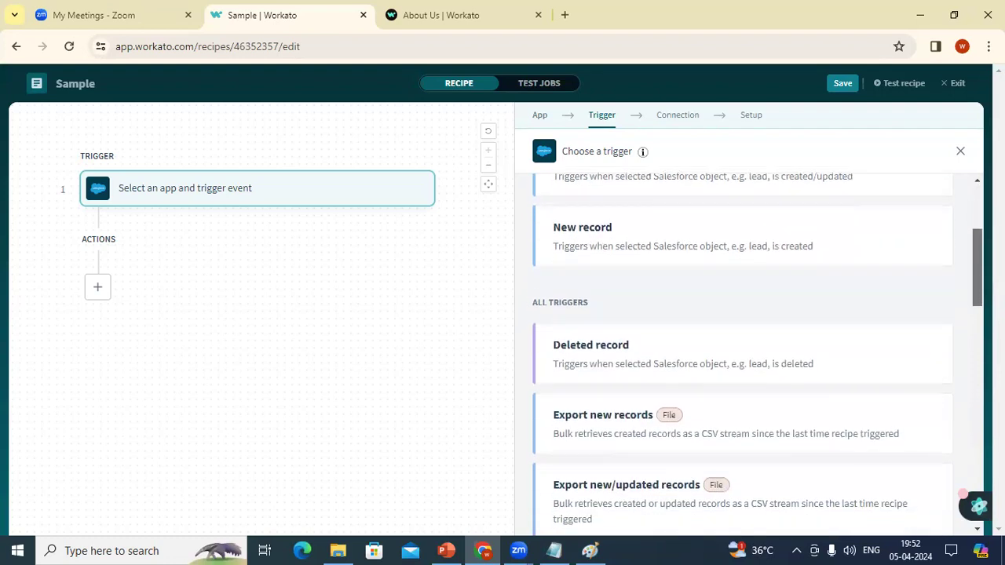
scroll(742, 353, down, 1)
scroll(978, 297, down, 3)
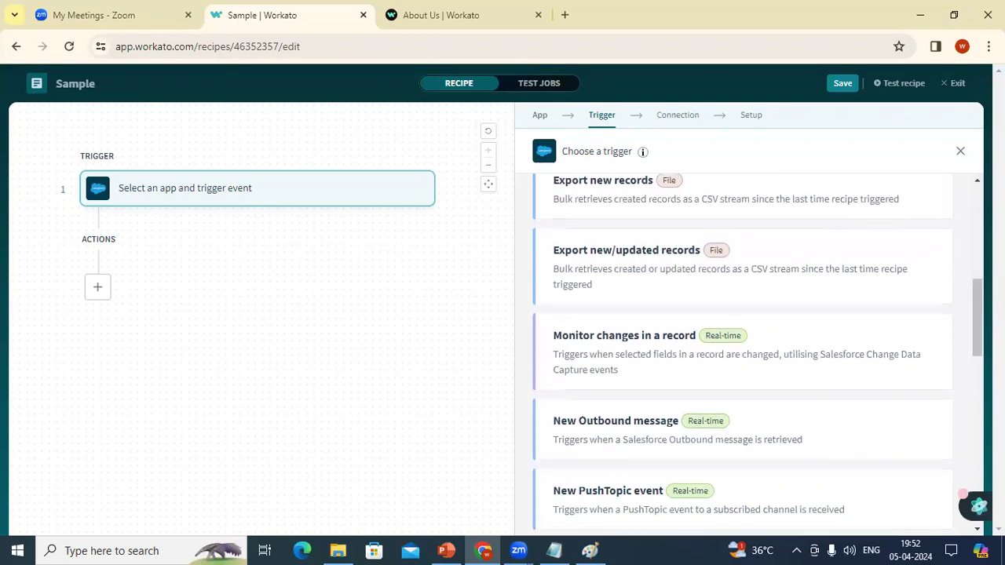
scroll(743, 354, down, 2)
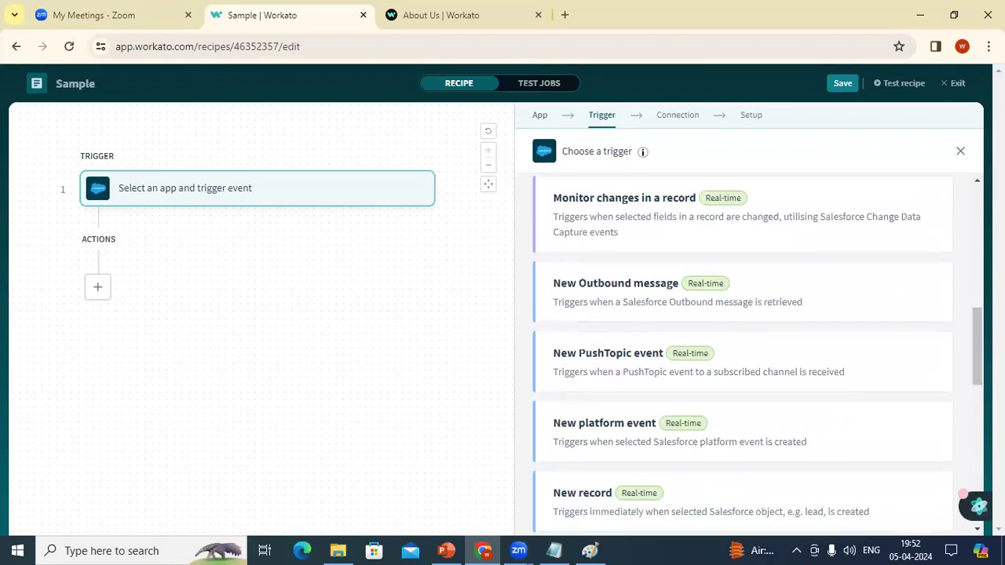
scroll(743, 354, down, 3)
scroll(742, 354, down, 1)
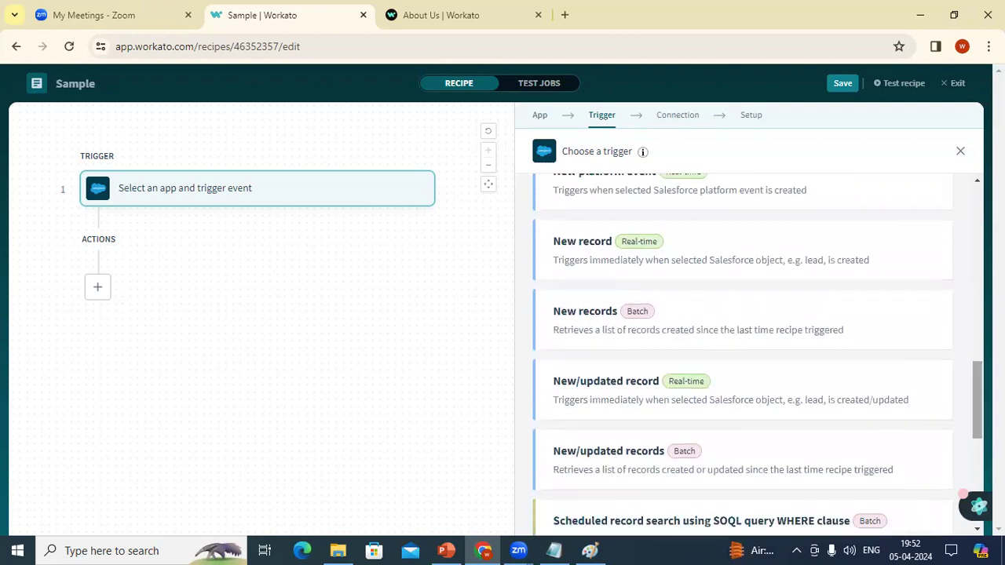
scroll(742, 353, down, 3)
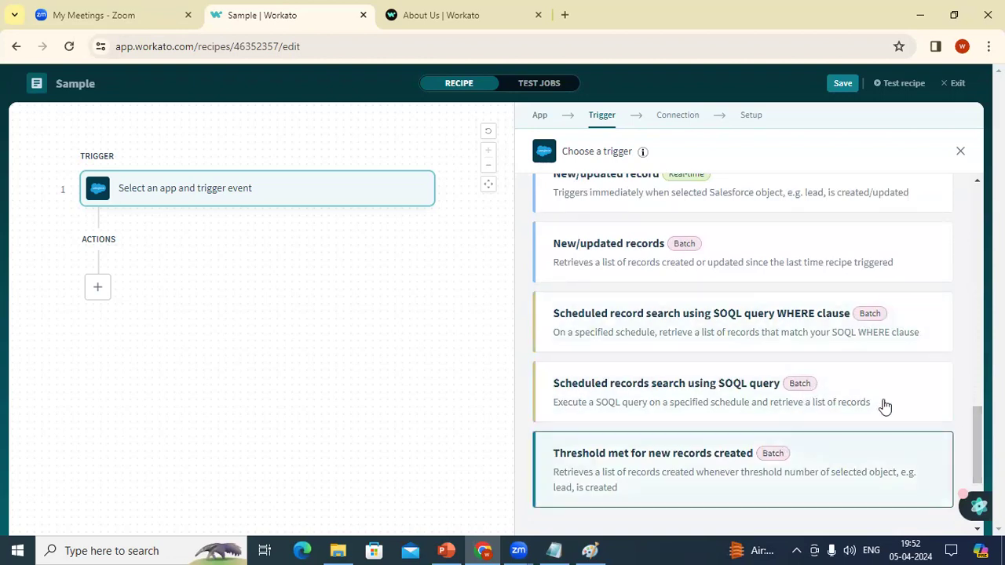
drag(977, 405, 977, 189)
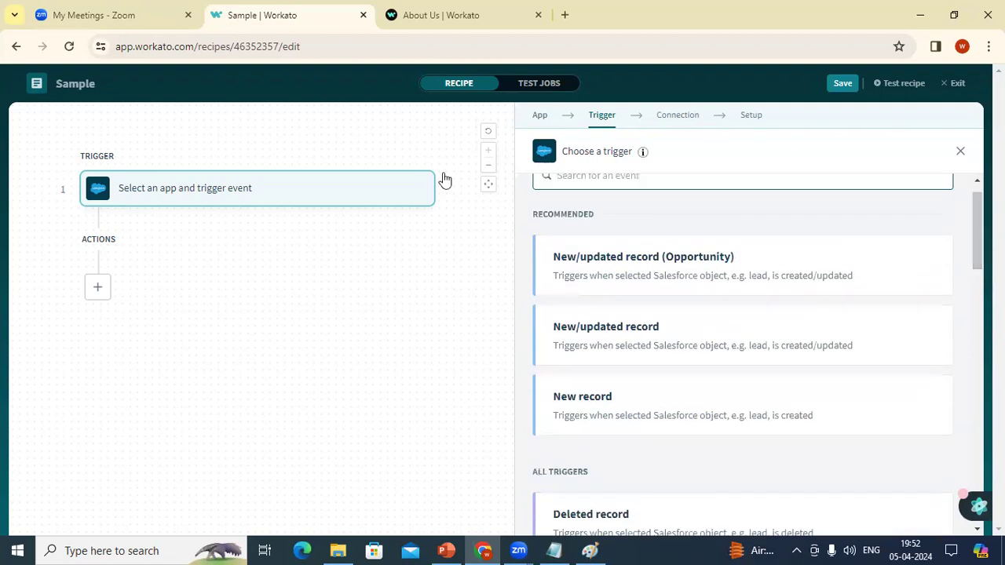
Step: Set the trigger to Google Sheets 'New row in sheet in My Drive'
click(543, 127)
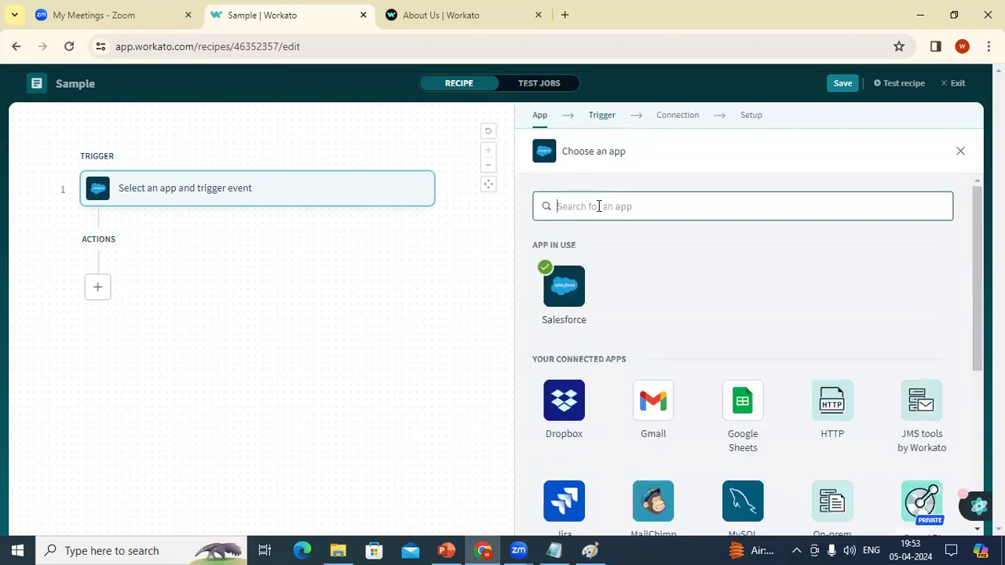
click(756, 431)
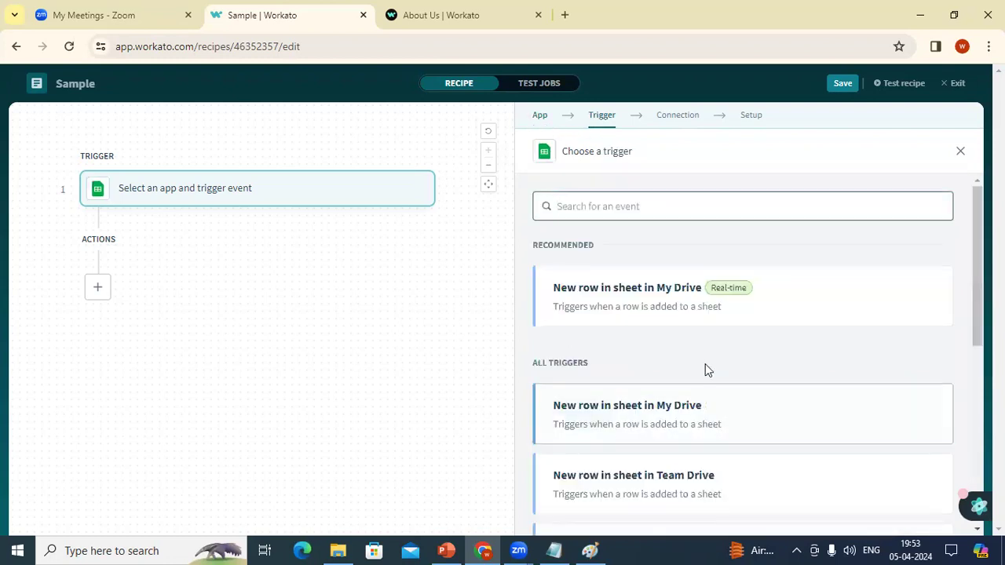
click(684, 406)
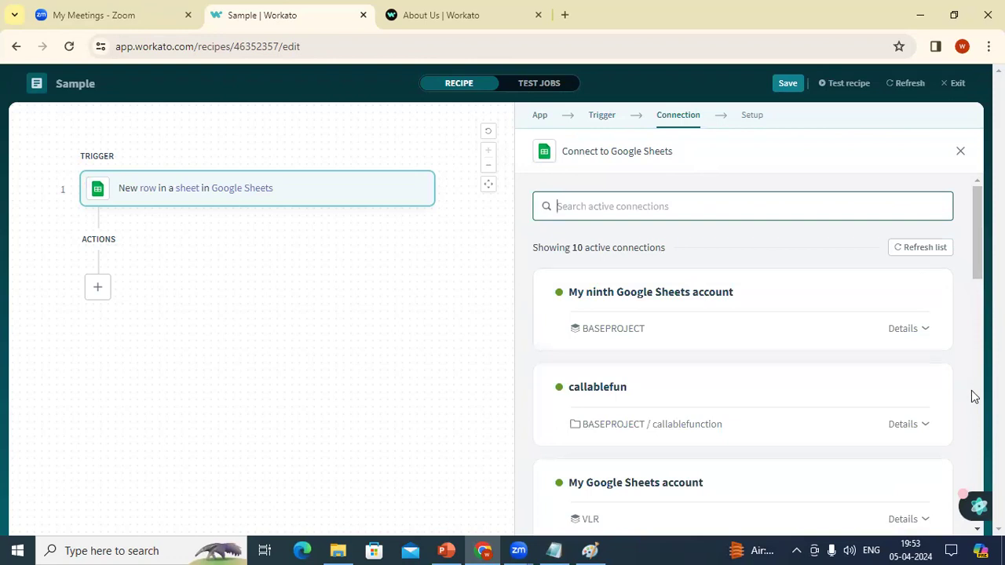
scroll(972, 393, down, 5)
scroll(971, 393, down, 8)
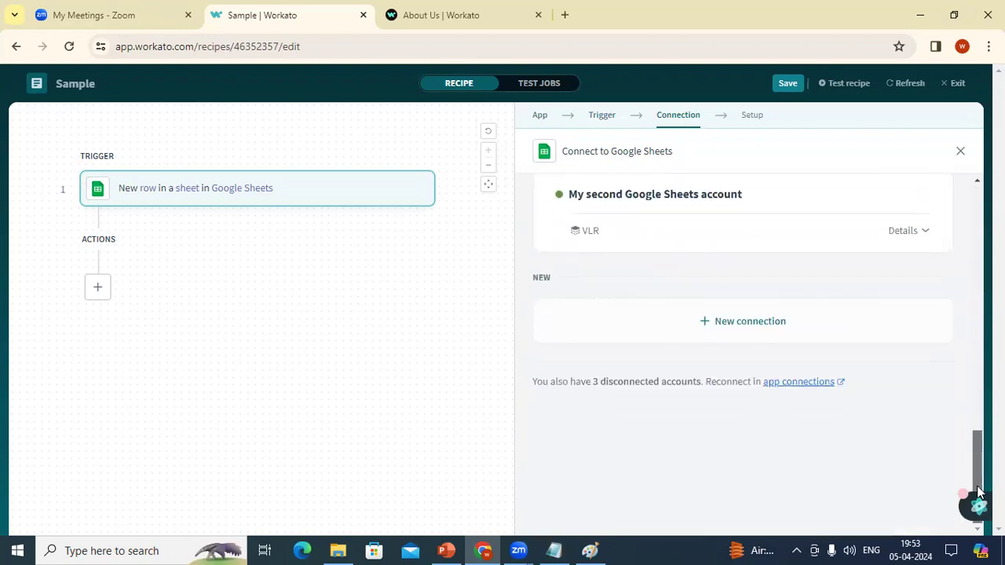
Step: Add a new OAuth 2.0 Google Sheets connection and allow Workato Drive and Sheets access
click(761, 314)
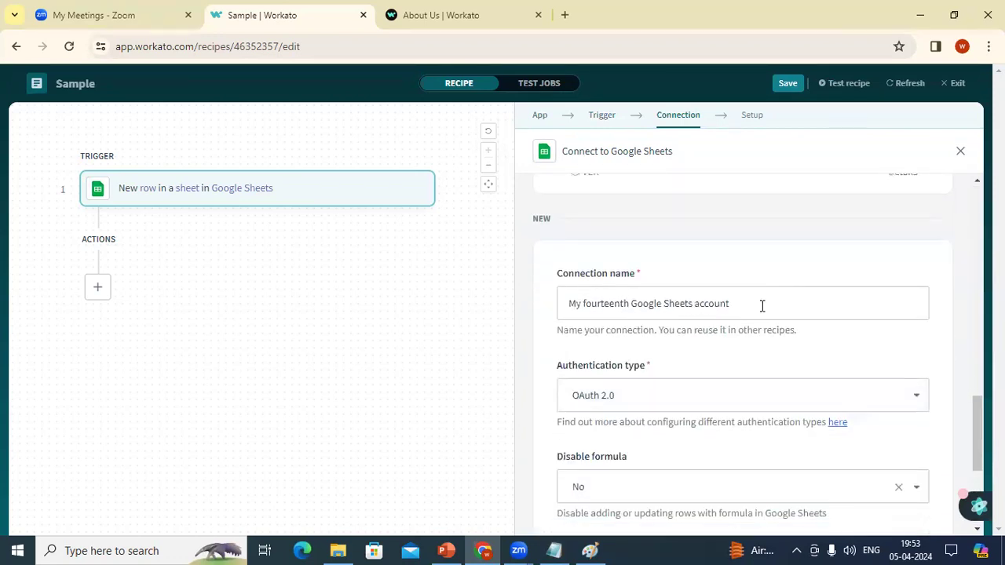
click(922, 409)
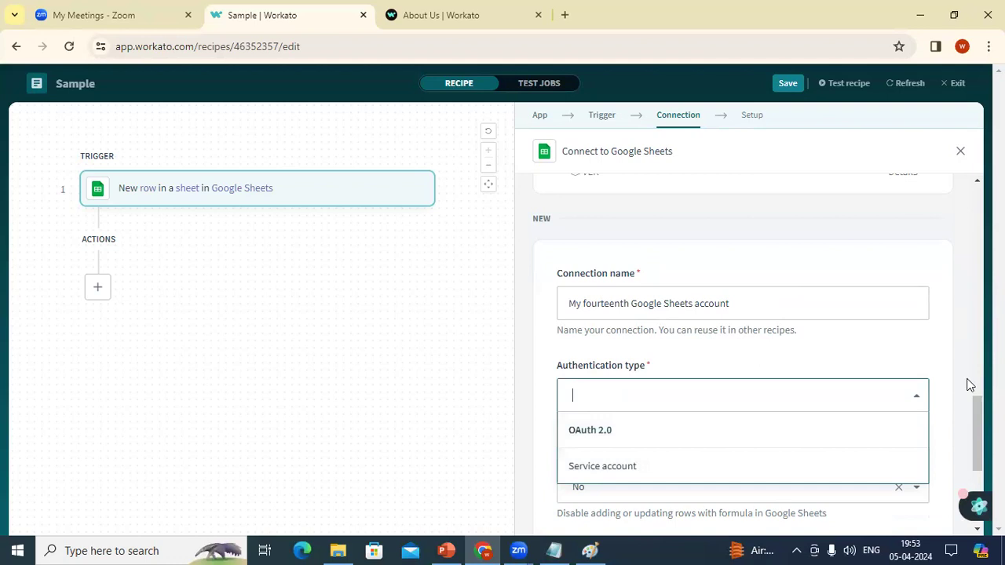
key(Return)
drag(973, 408, 973, 341)
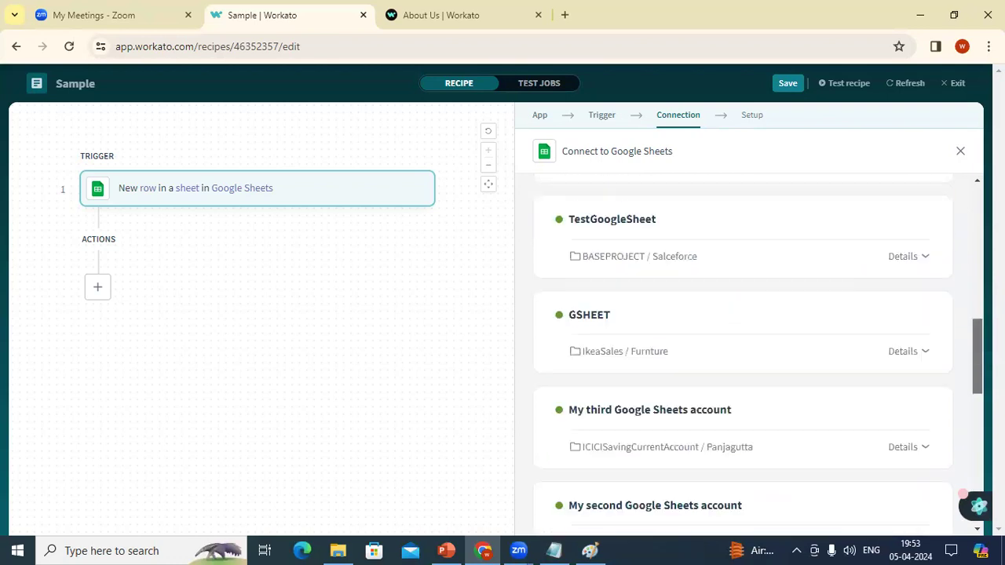
scroll(742, 353, down, 5)
click(668, 510)
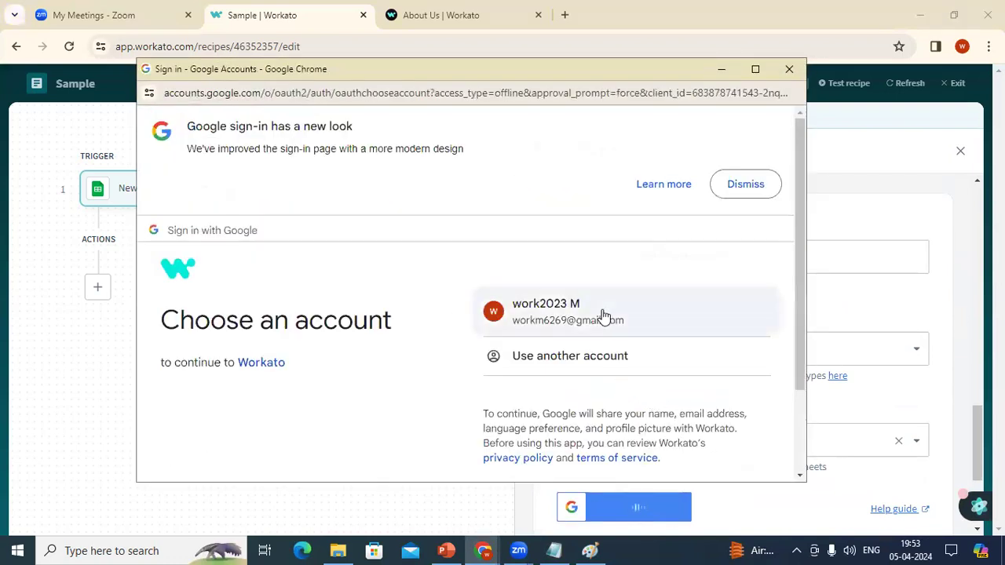
click(603, 315)
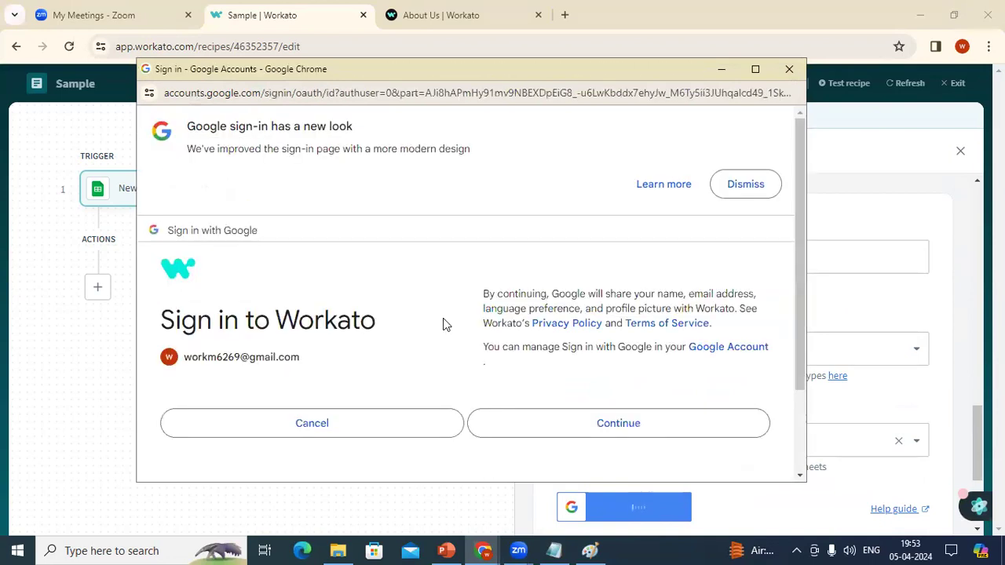
click(619, 422)
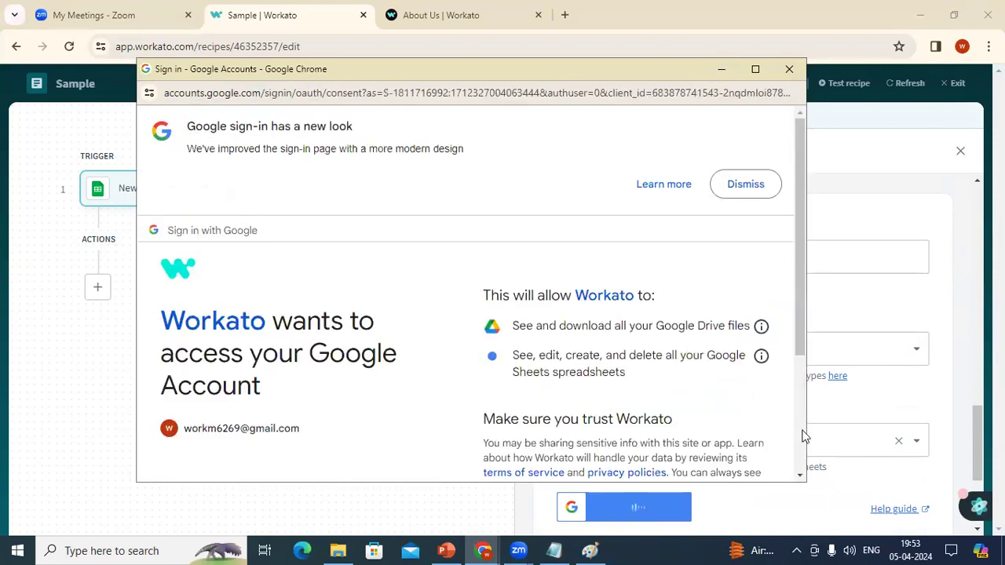
scroll(800, 432, down, 3)
click(632, 385)
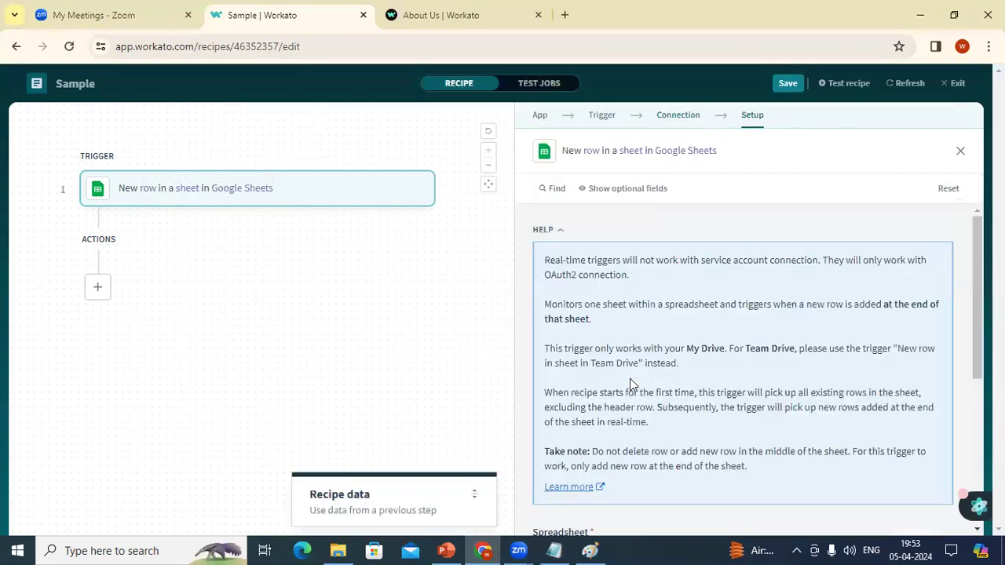
Step: View the spreadsheets available in the Spreadsheet dropdown, then open a new browser tab
click(979, 415)
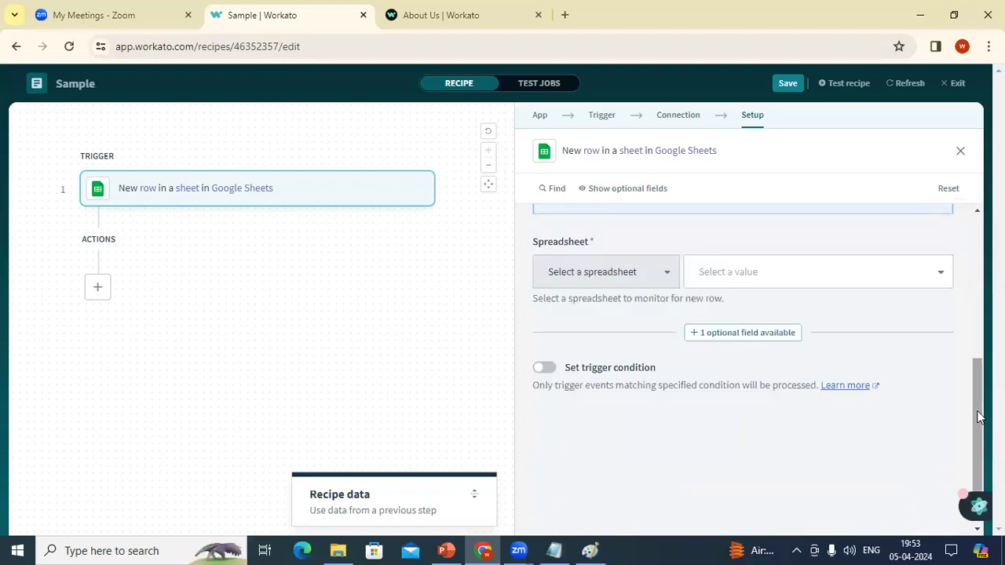
click(751, 270)
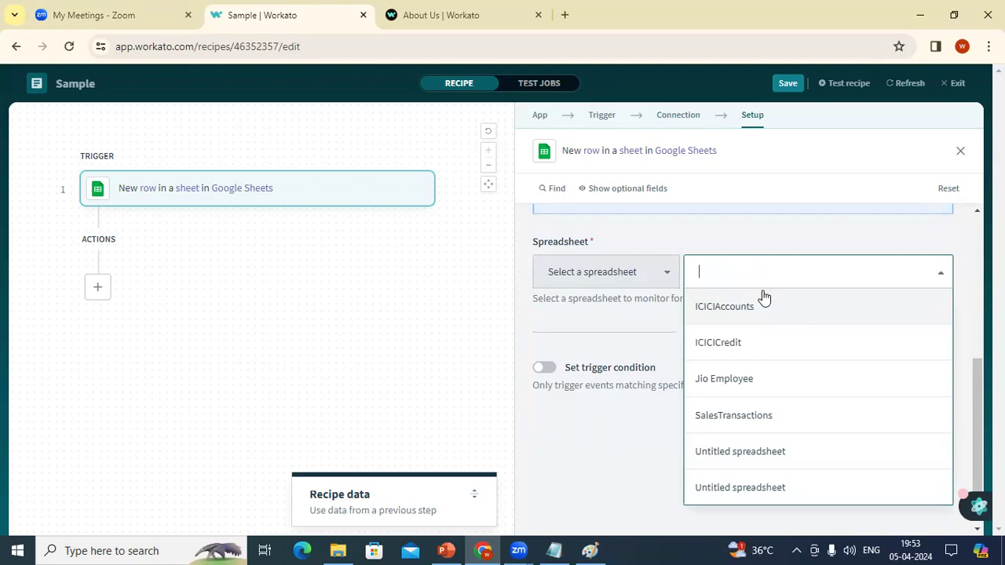
click(564, 16)
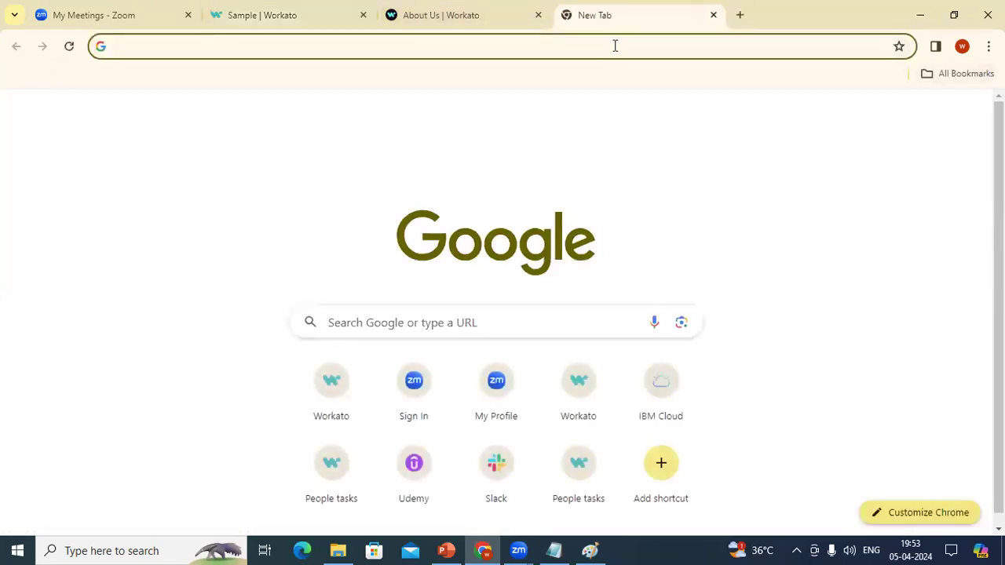
Step: Open Google Sheets home to review recent spreadsheets, then return to the Sample recipe editor
click(928, 116)
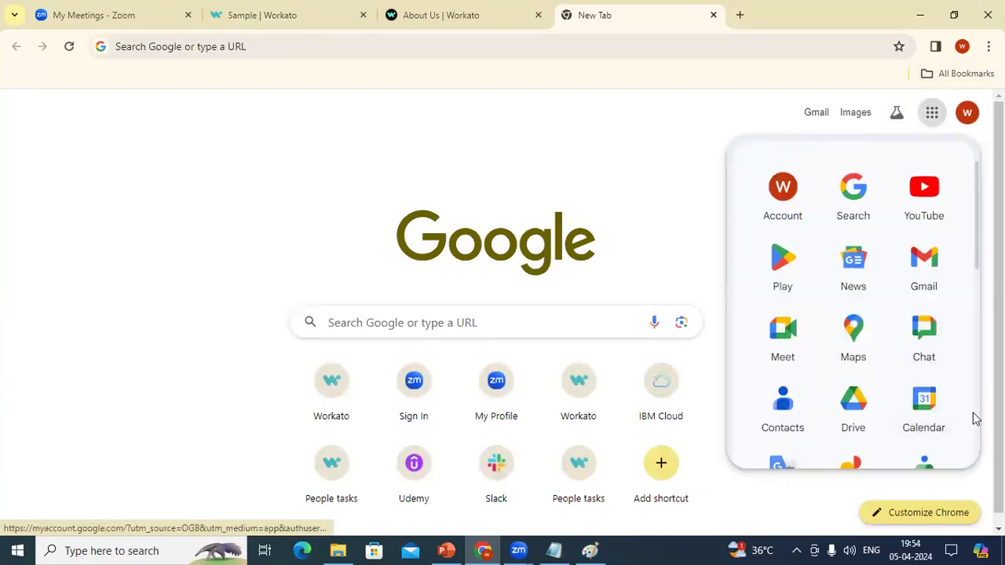
scroll(976, 420, down, 4)
click(945, 385)
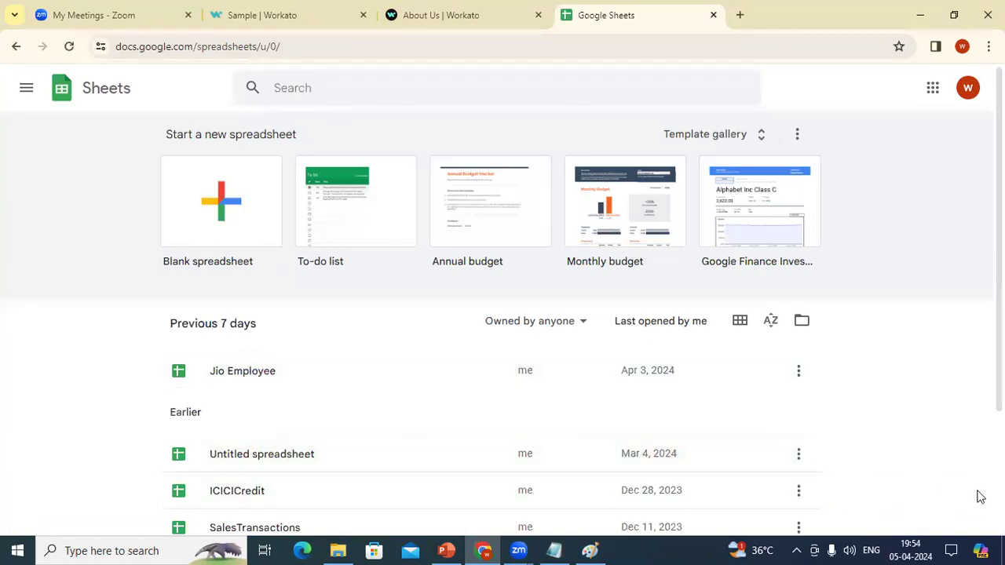
scroll(503, 314, down, 3)
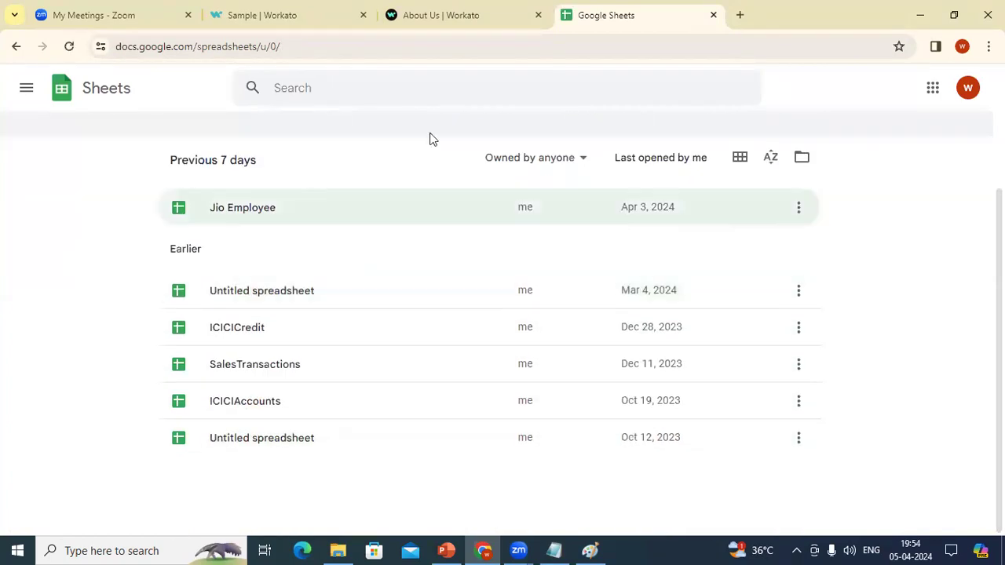
click(388, 13)
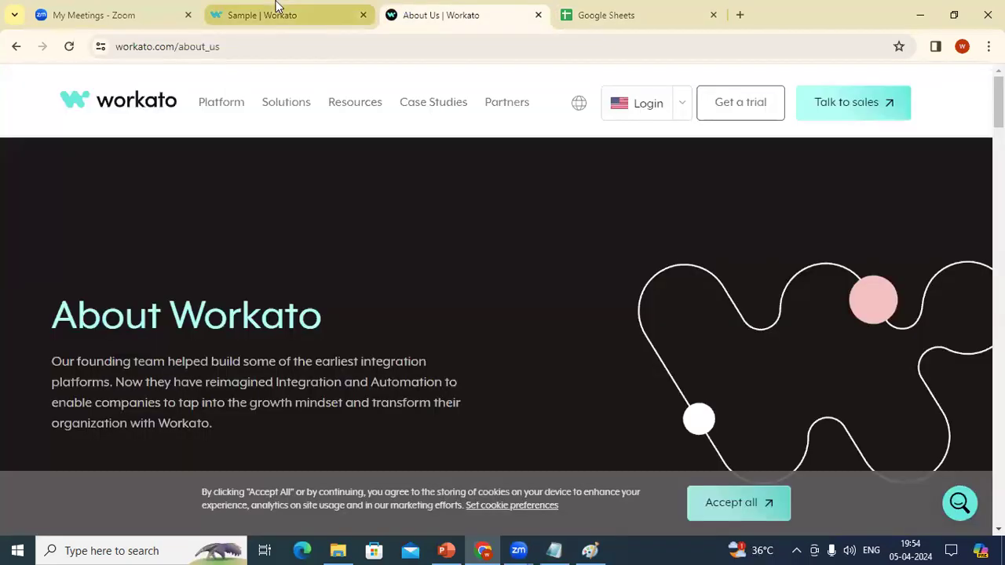
click(299, 15)
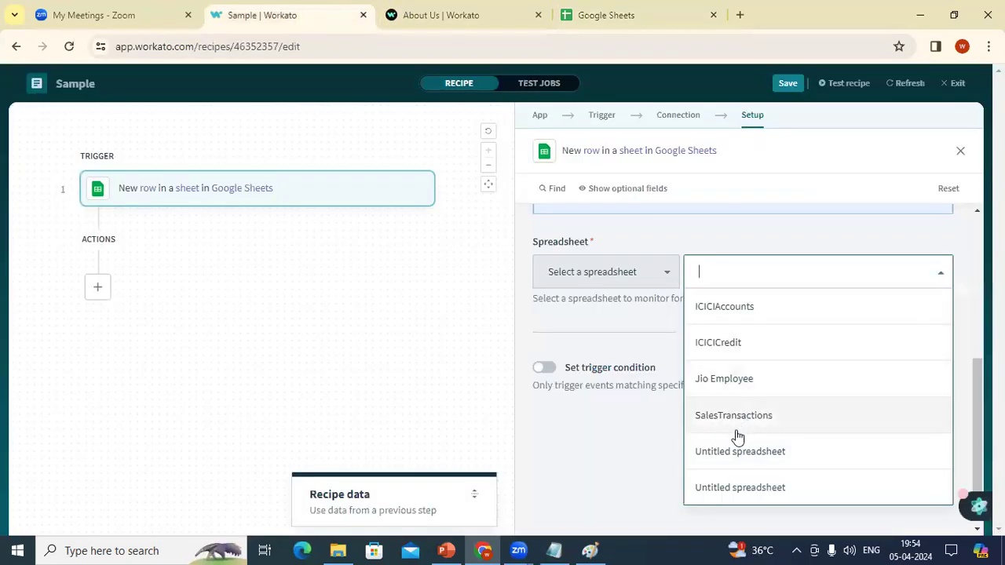
Step: Set the trigger's Spreadsheet to ICICIAccounts and its Sheet to Savings/Current
click(683, 123)
click(682, 116)
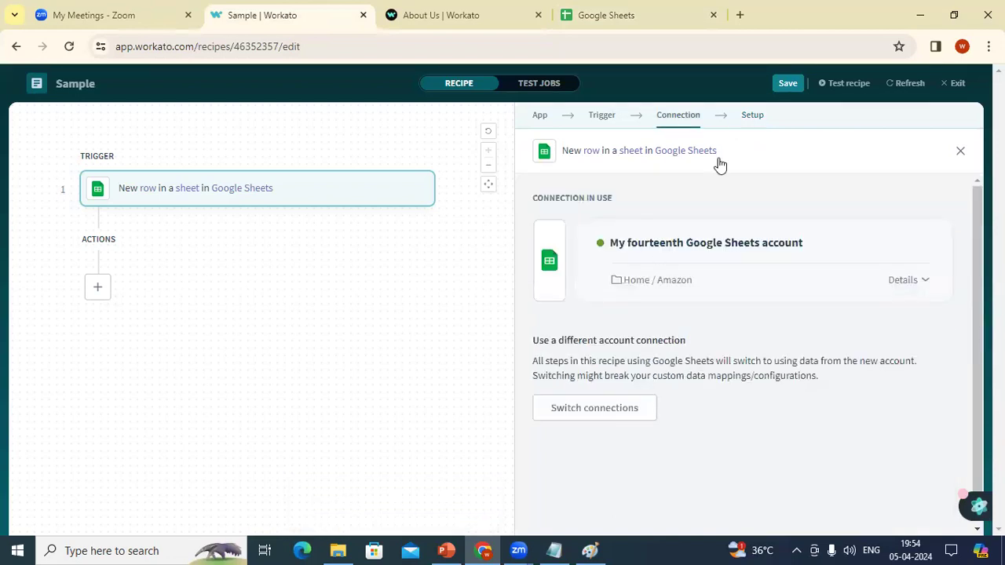
click(752, 118)
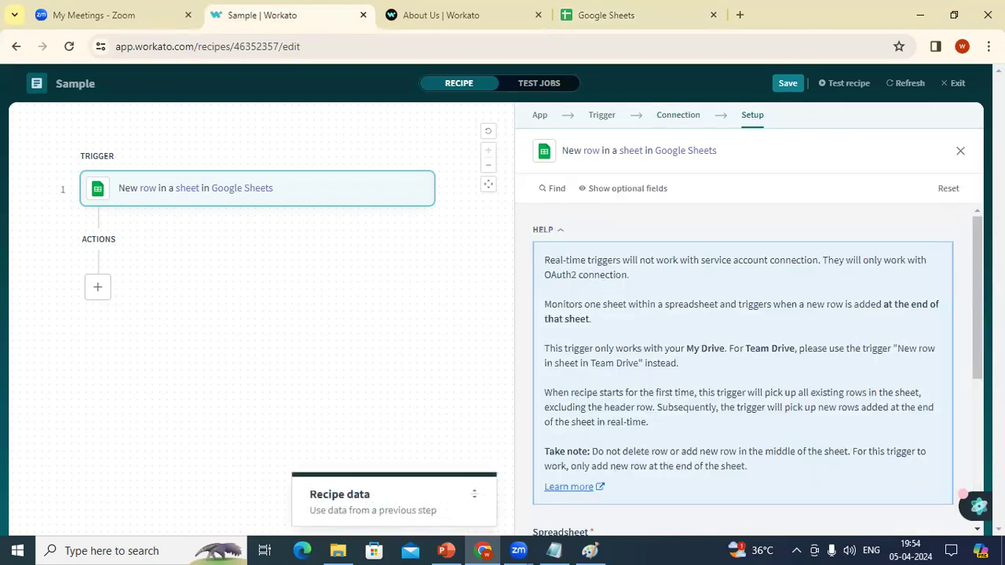
key(ctrl+a)
scroll(832, 284, down, 4)
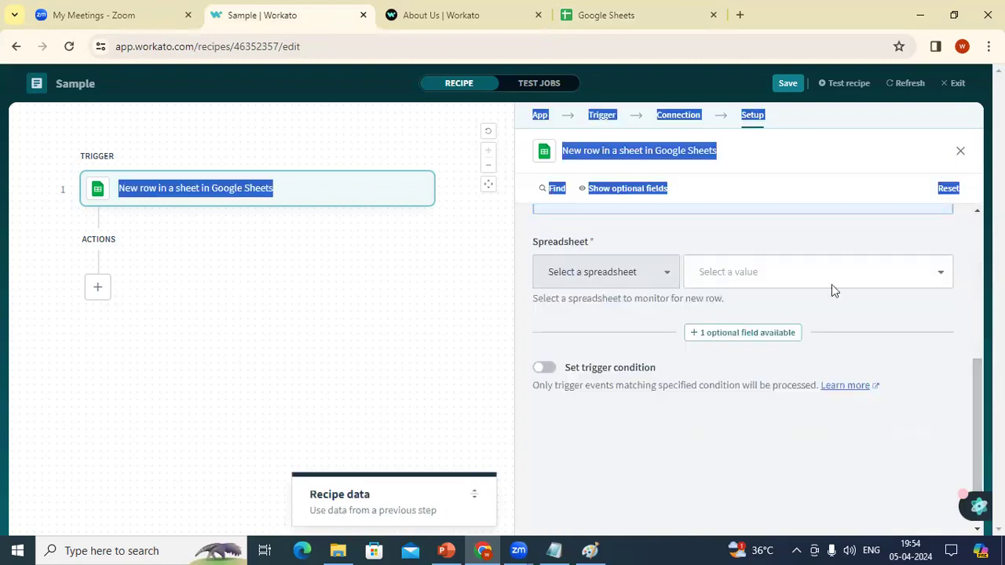
click(831, 284)
click(793, 324)
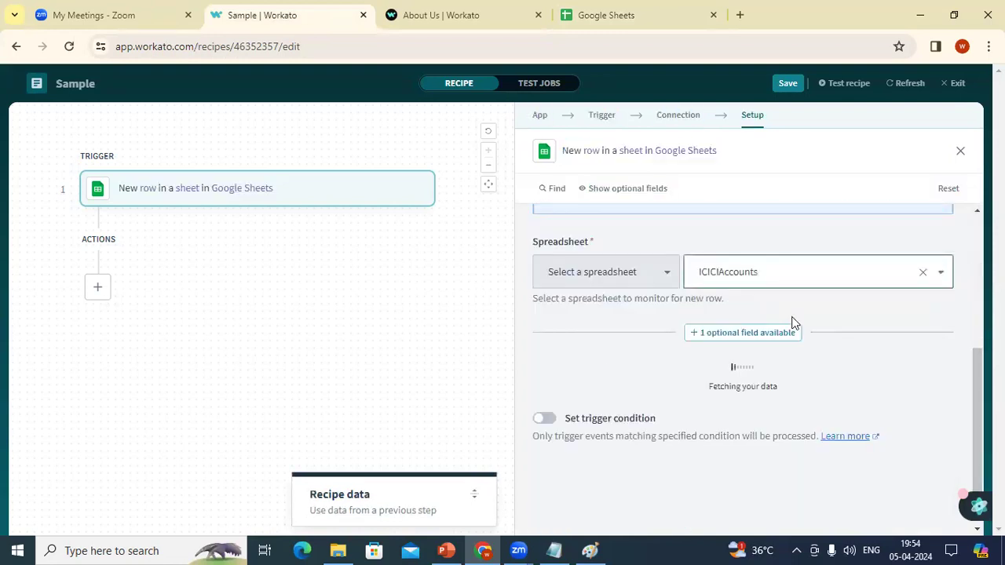
click(773, 351)
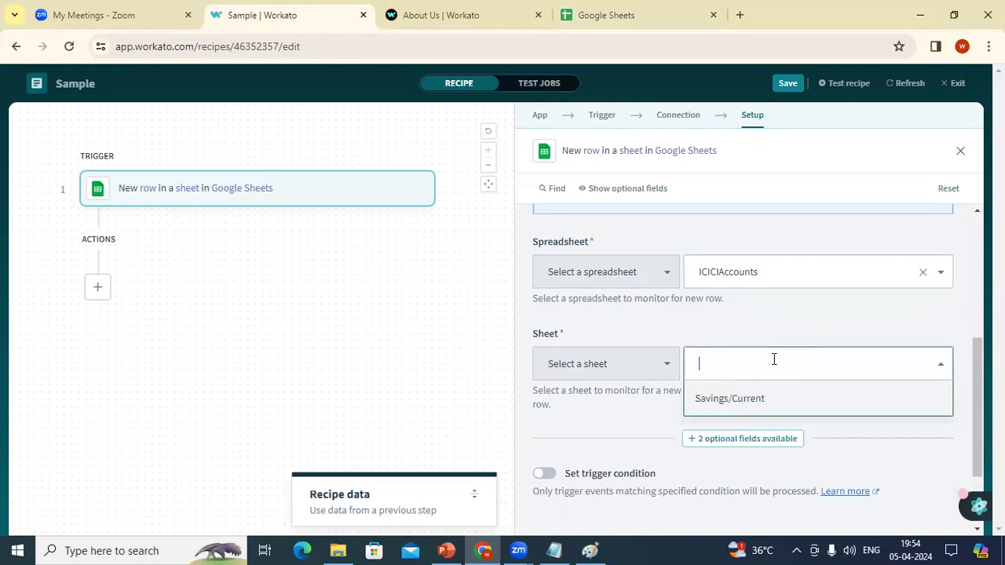
click(759, 397)
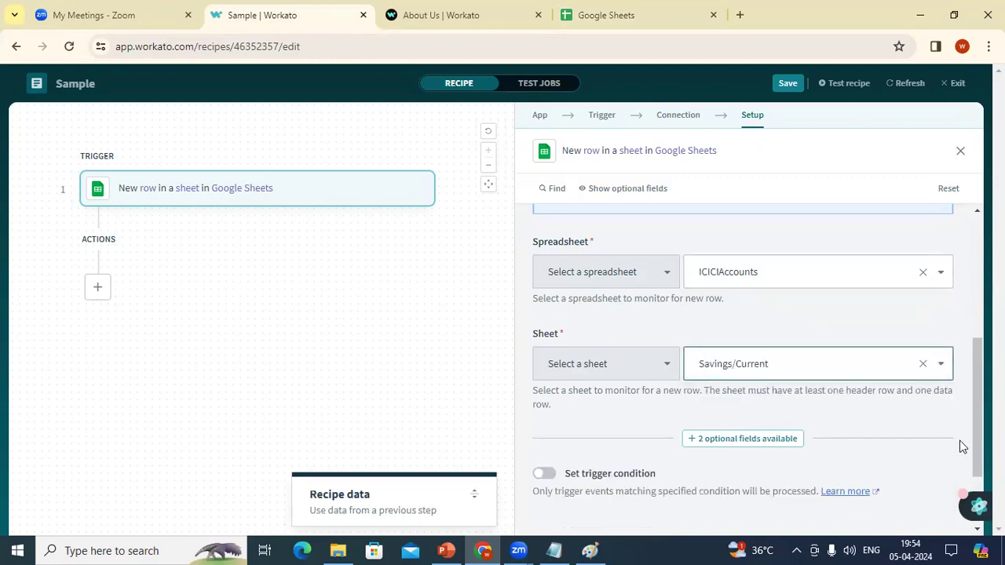
scroll(960, 441, down, 2)
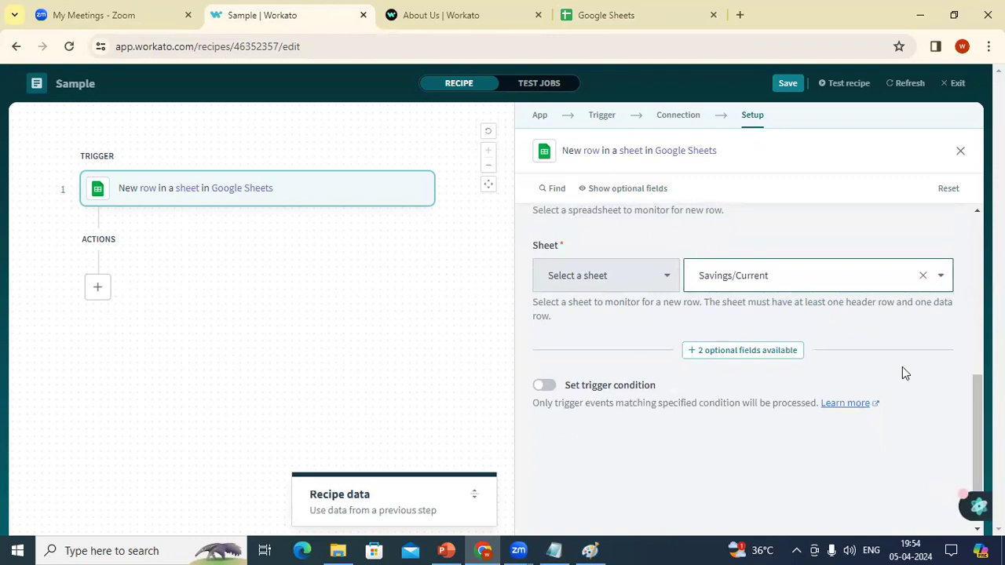
scroll(763, 322, up, 2)
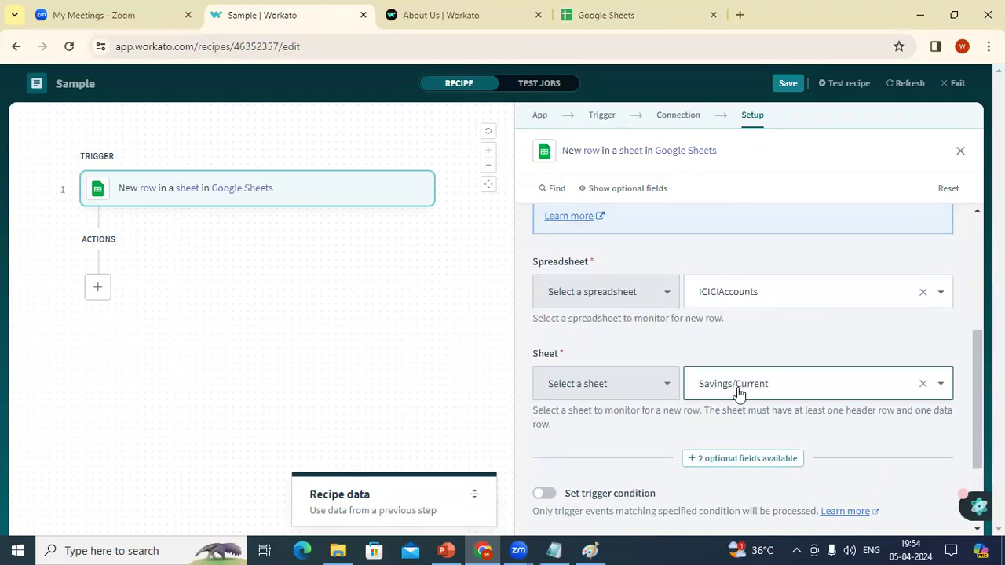
click(603, 119)
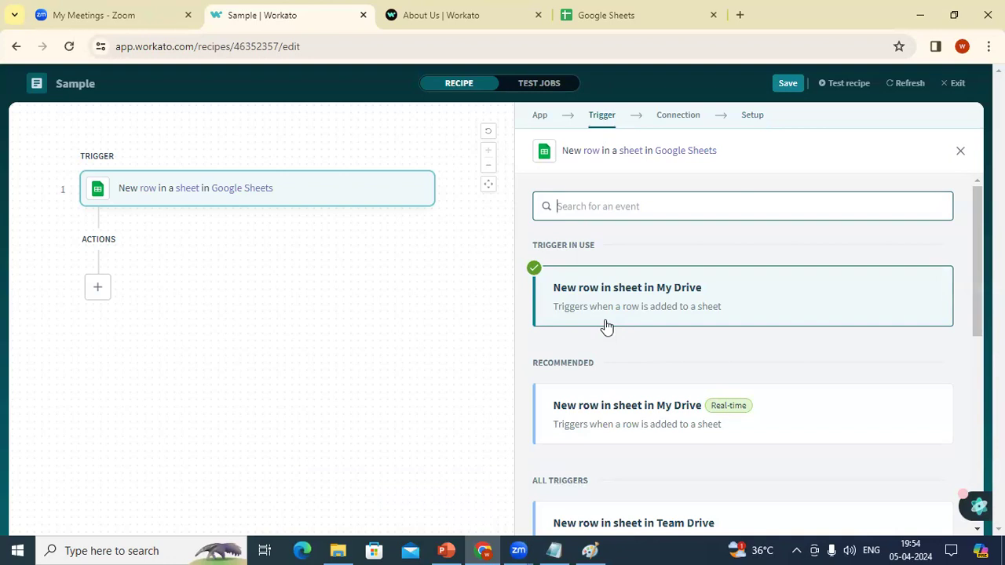
Step: Add a Gmail 'Send email' action step using the existing My fifth Gmail account connection
click(98, 286)
click(101, 300)
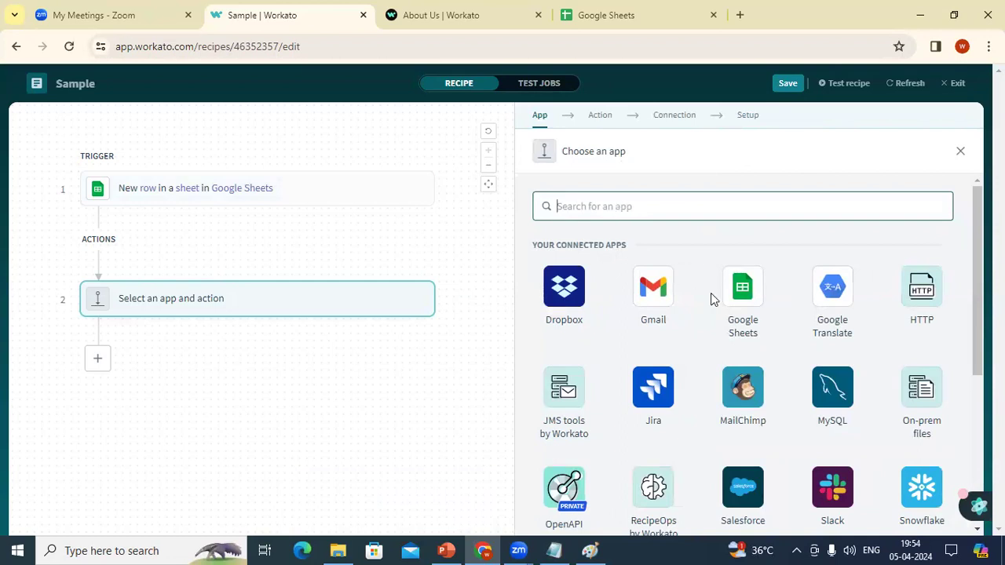
click(670, 291)
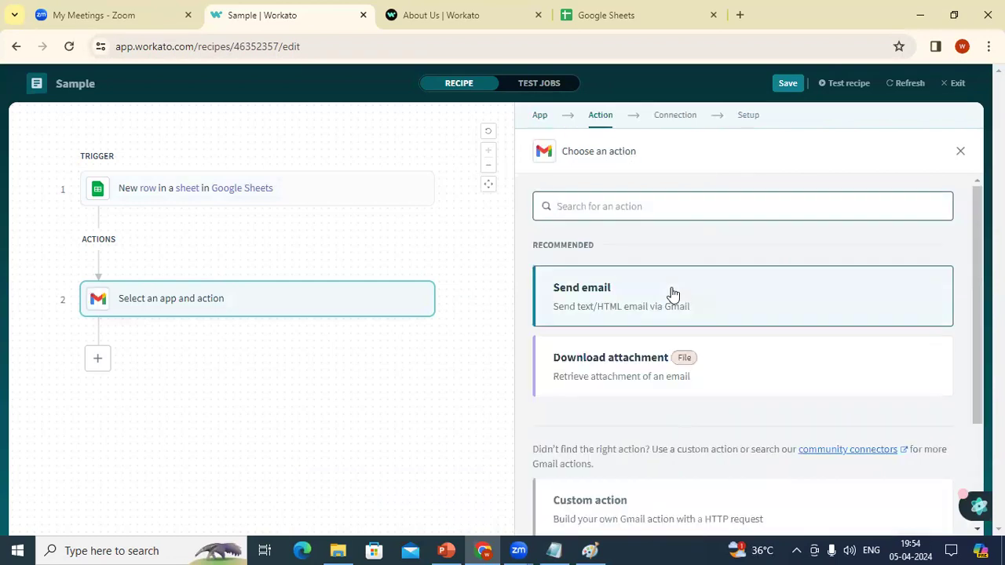
click(680, 295)
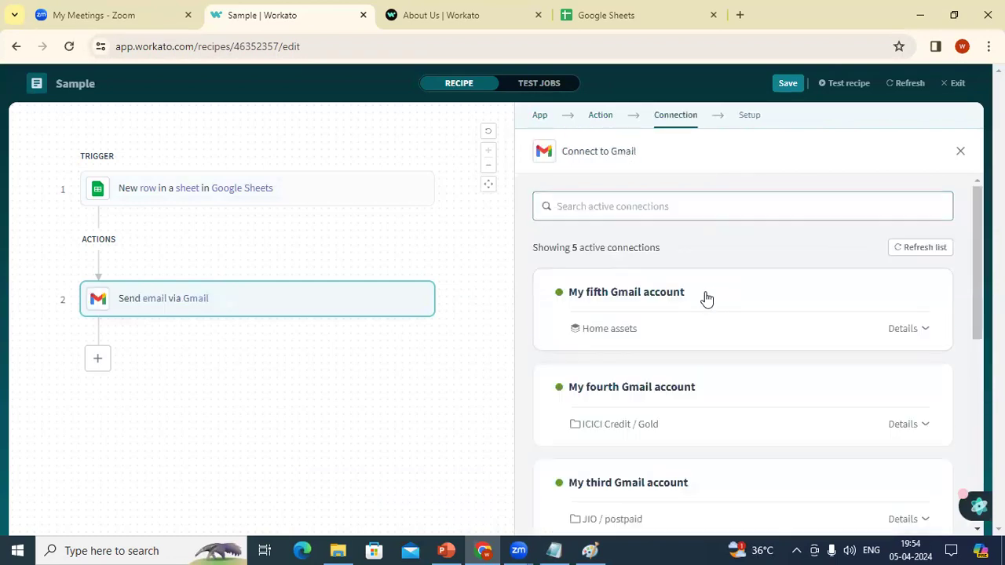
click(706, 298)
scroll(851, 343, down, 1)
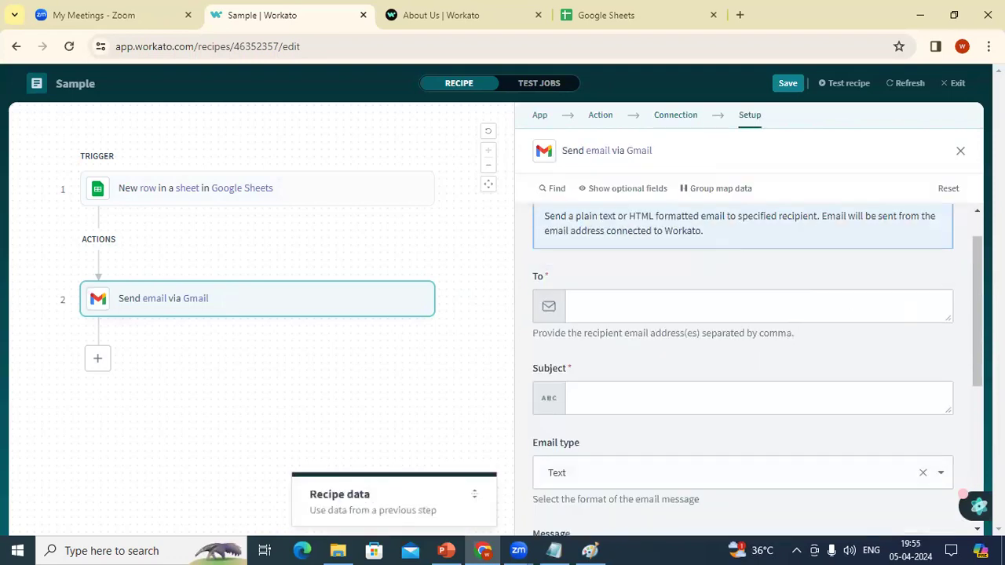
scroll(749, 258, down, 3)
scroll(750, 258, up, 2)
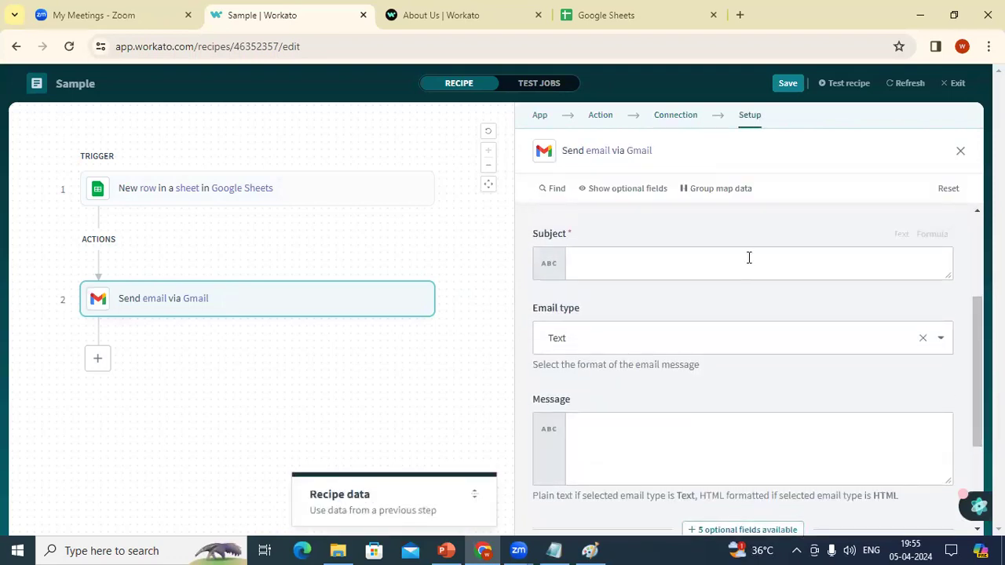
scroll(714, 266, up, 1)
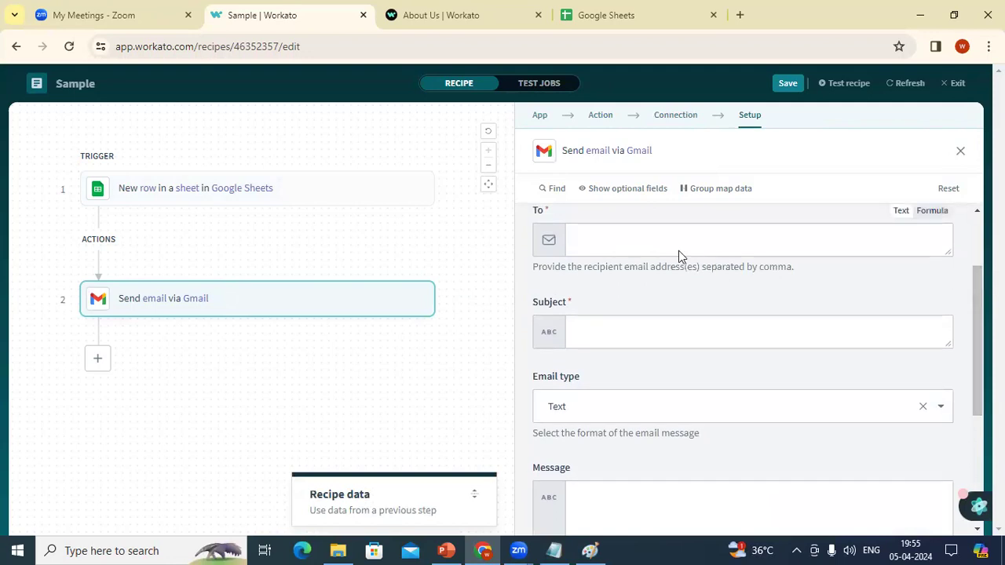
Step: Enter the recipient's e-mail address in To and 'Sample' as the Subject
click(656, 242)
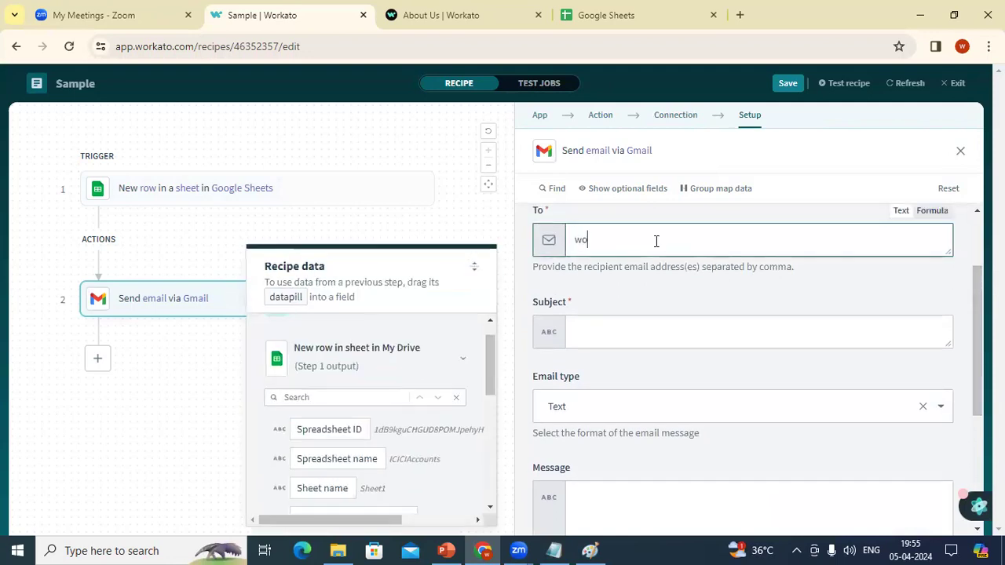
key(Tab)
text(Sample)
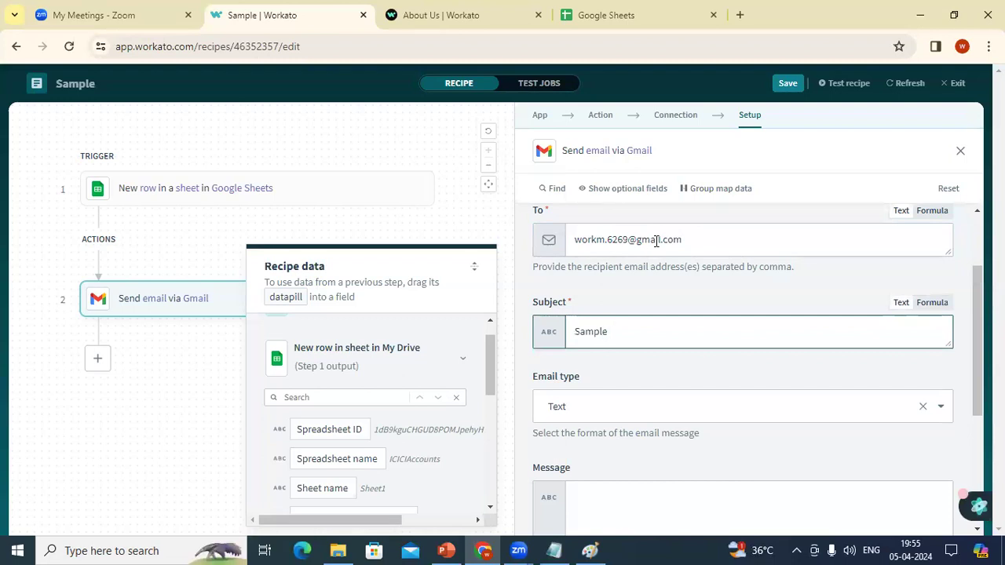
Step: Fill the message with CustomerName, AccountNumber, ContactNumber, Gender and ACcountType datapills
click(706, 500)
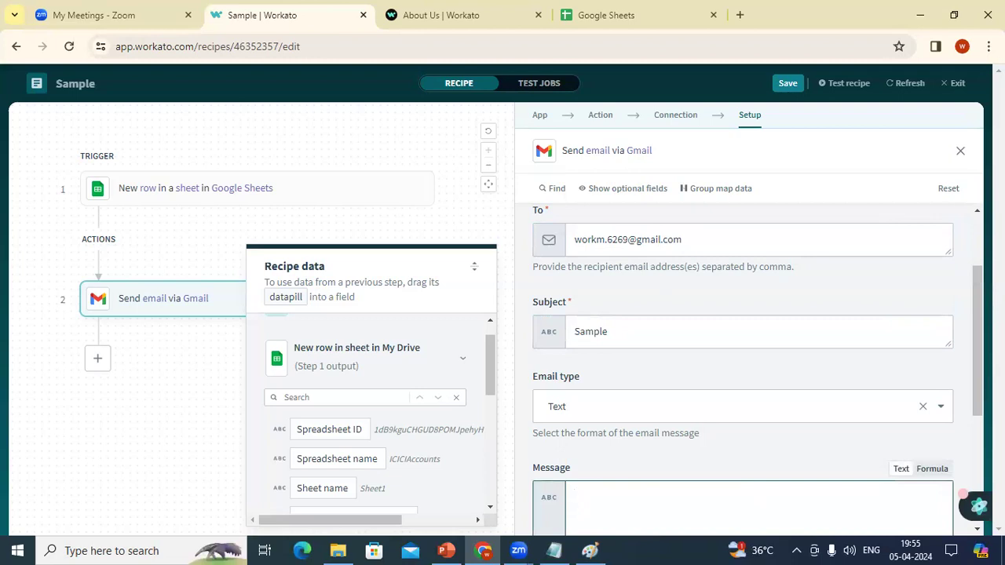
scroll(550, 471, down, 3)
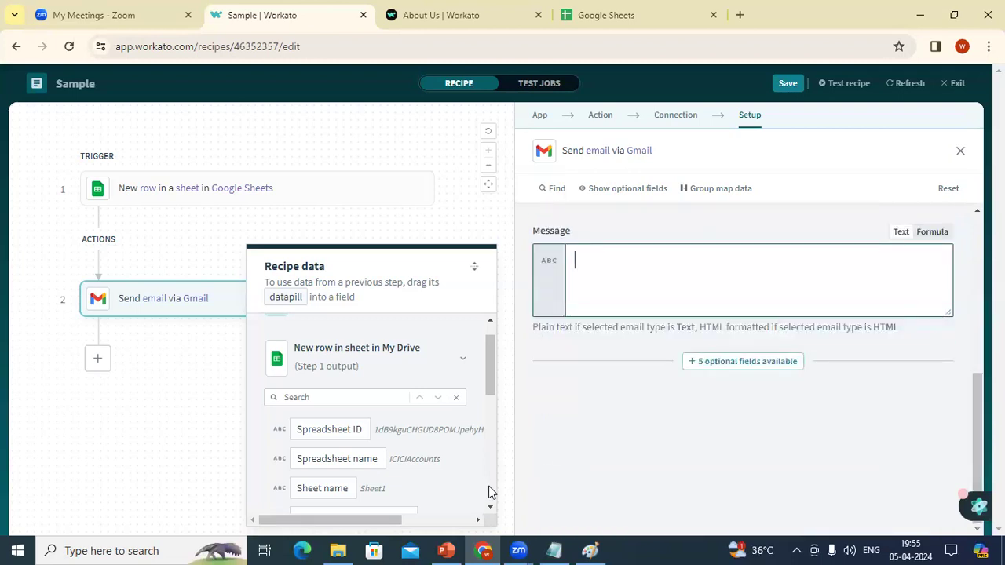
scroll(488, 492, down, 2)
click(369, 434)
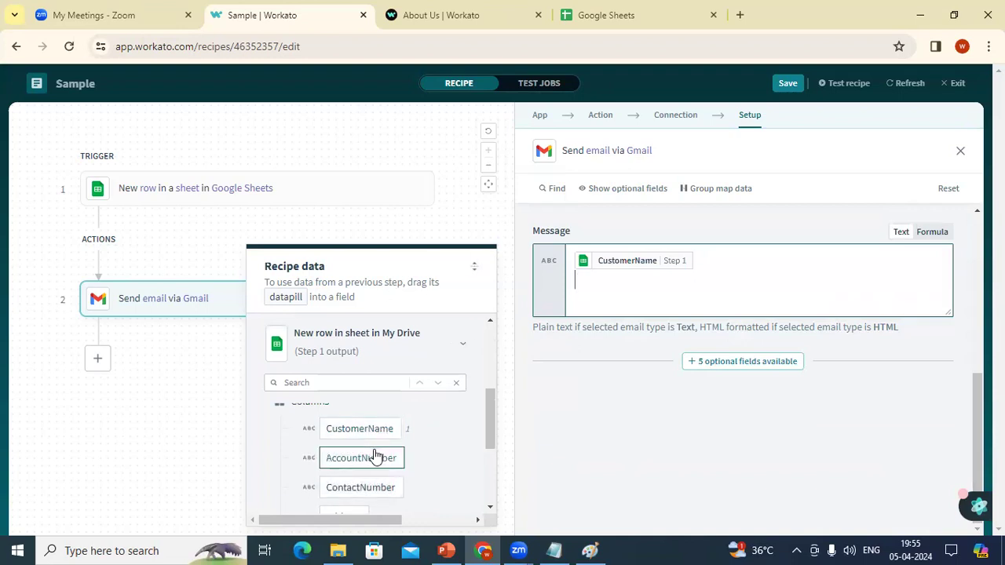
click(386, 457)
click(385, 489)
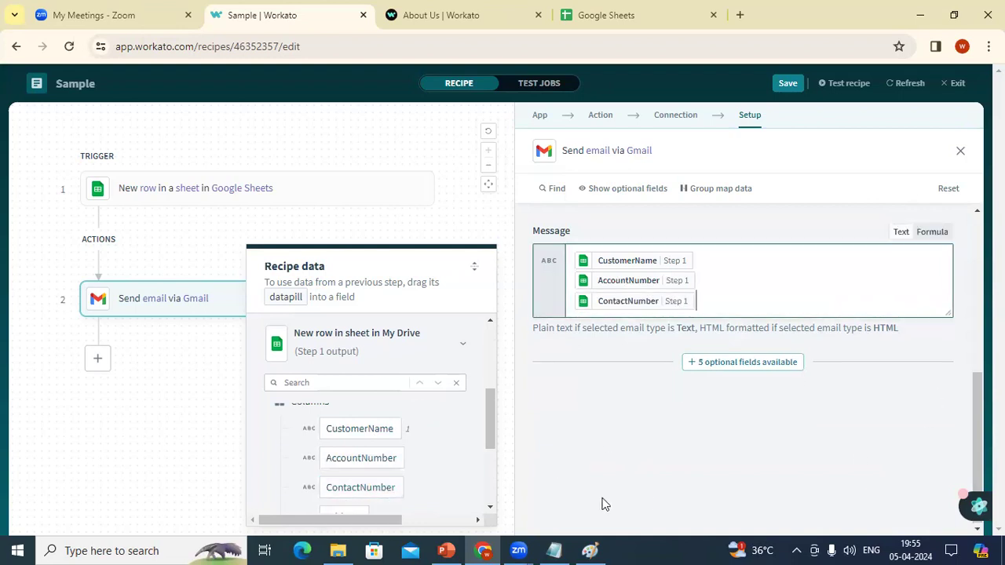
scroll(482, 502, down, 2)
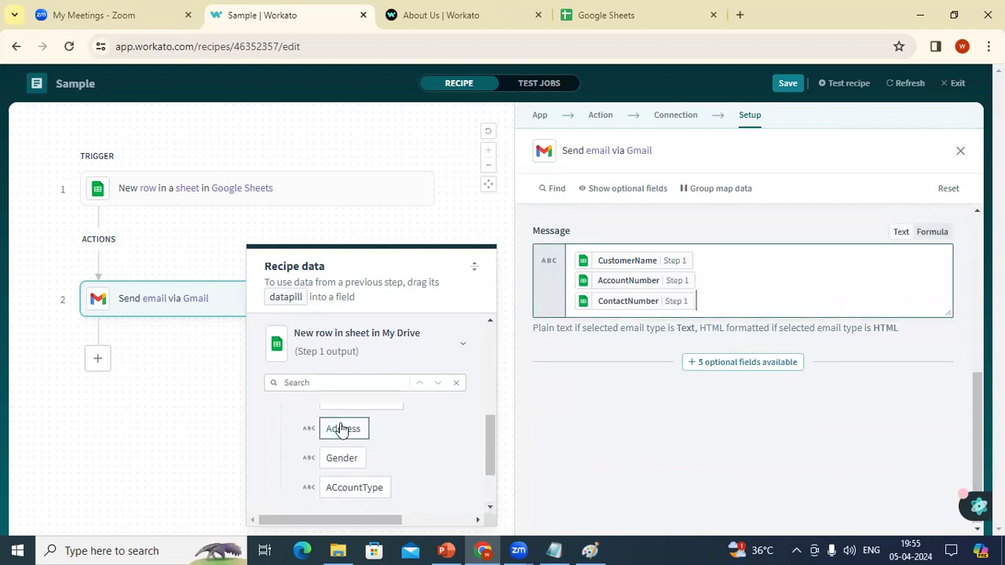
click(342, 429)
key(BackSpace)
key(Return)
click(349, 463)
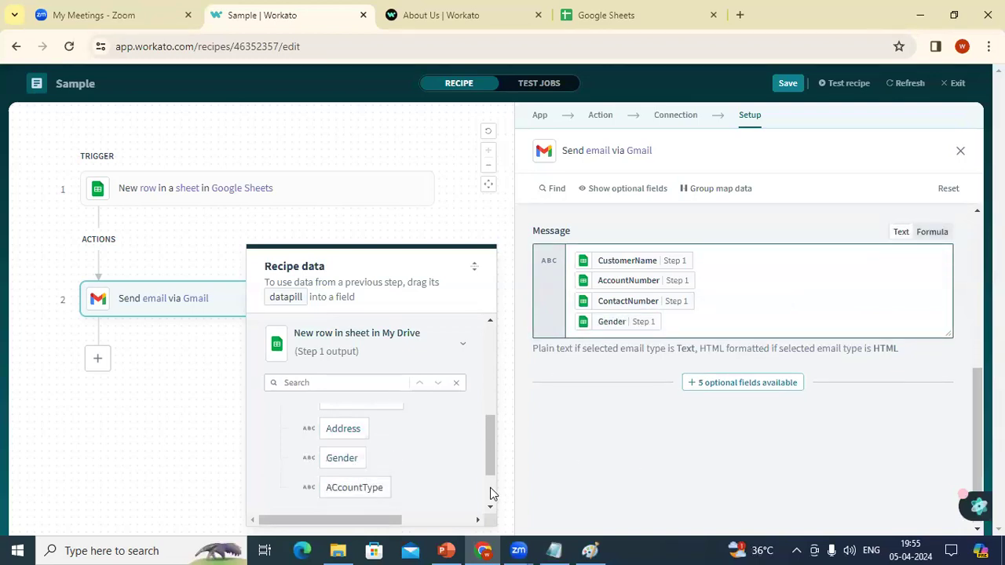
scroll(490, 493, down, 2)
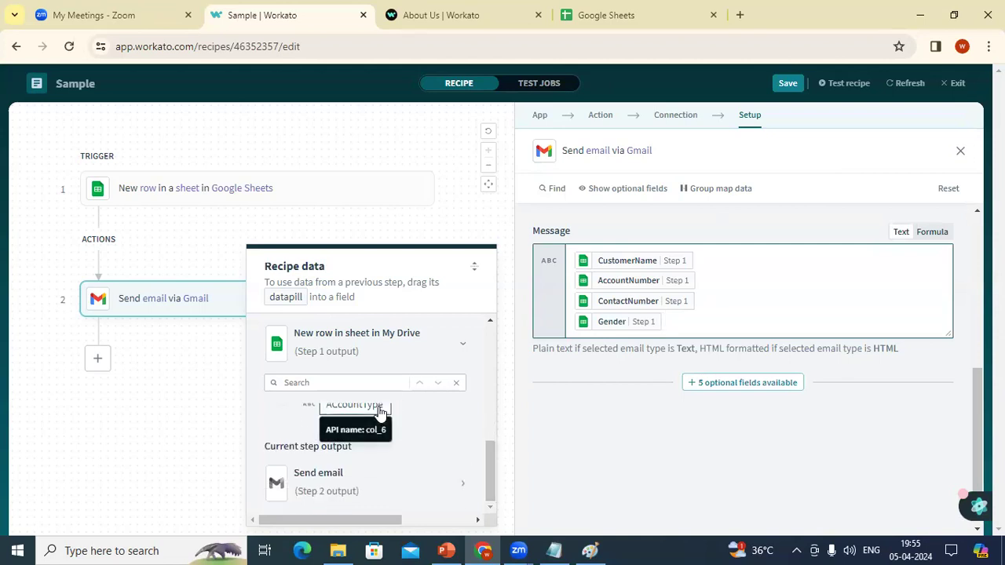
key(Return)
click(363, 416)
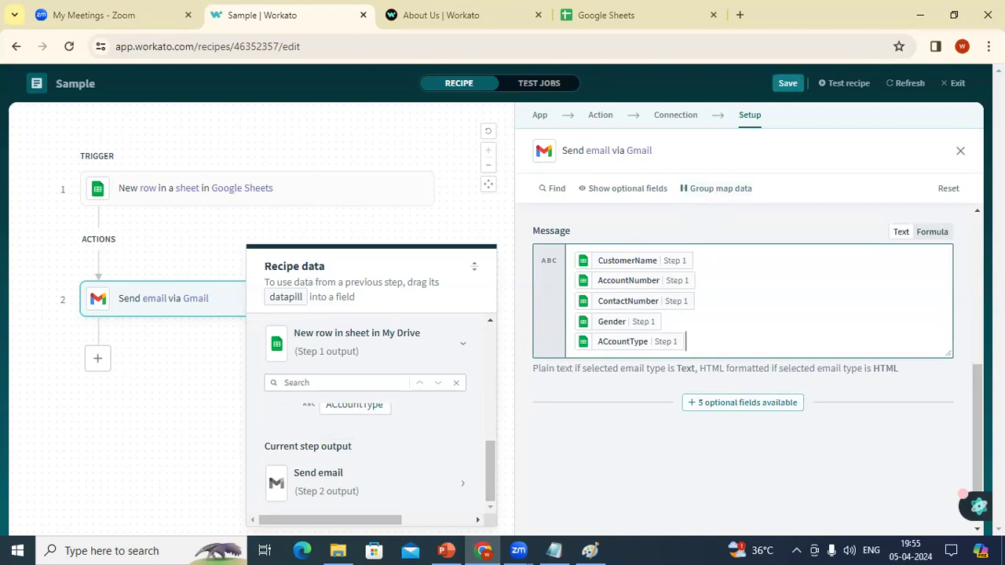
scroll(638, 384, up, 4)
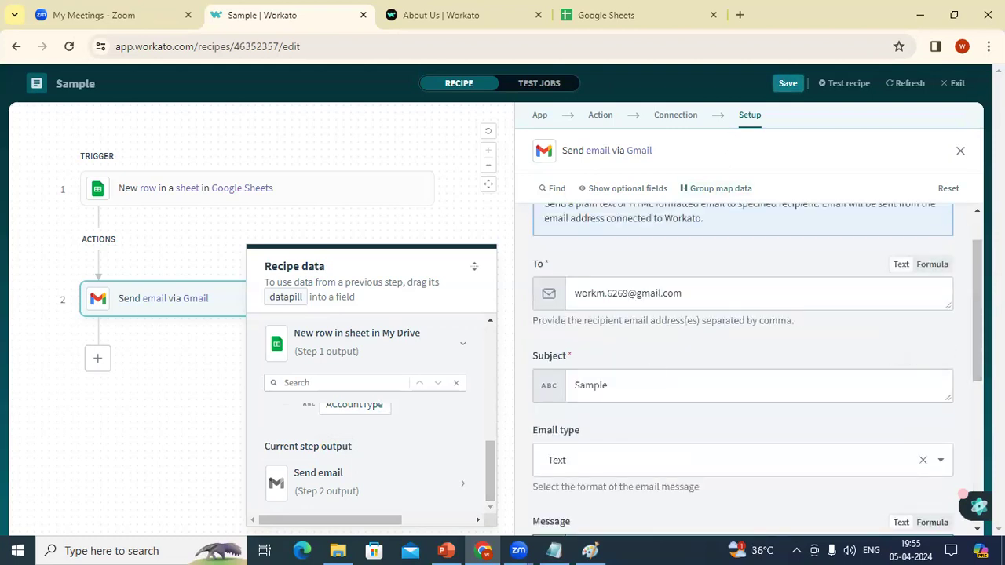
scroll(743, 361, down, 3)
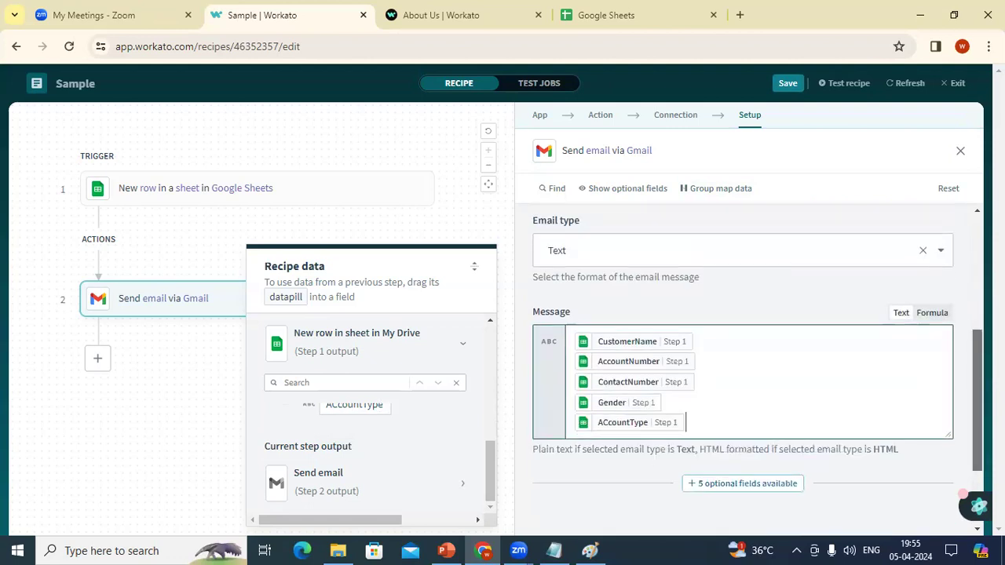
Step: Enable the optional Cc field on the Gmail send-email step
click(781, 474)
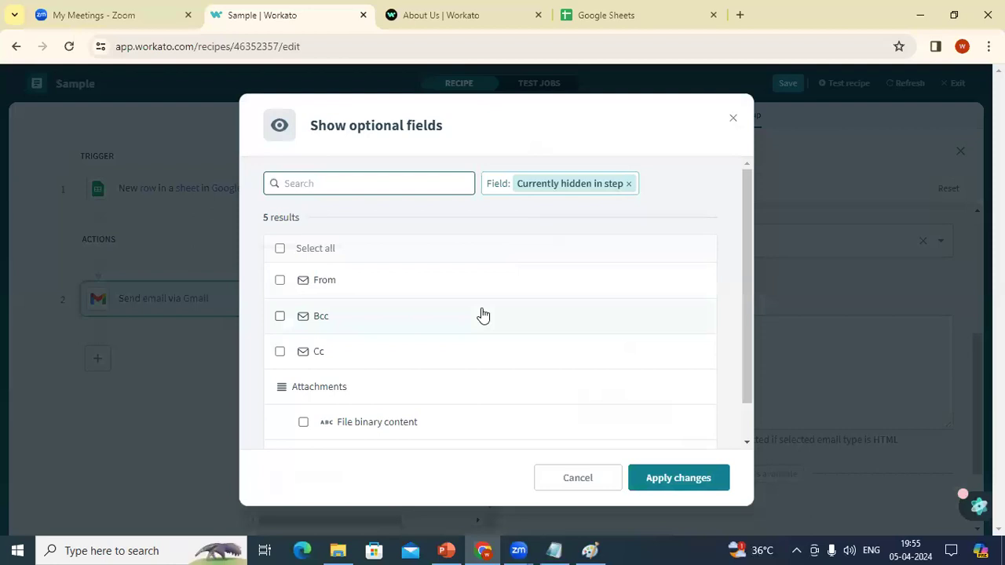
click(285, 353)
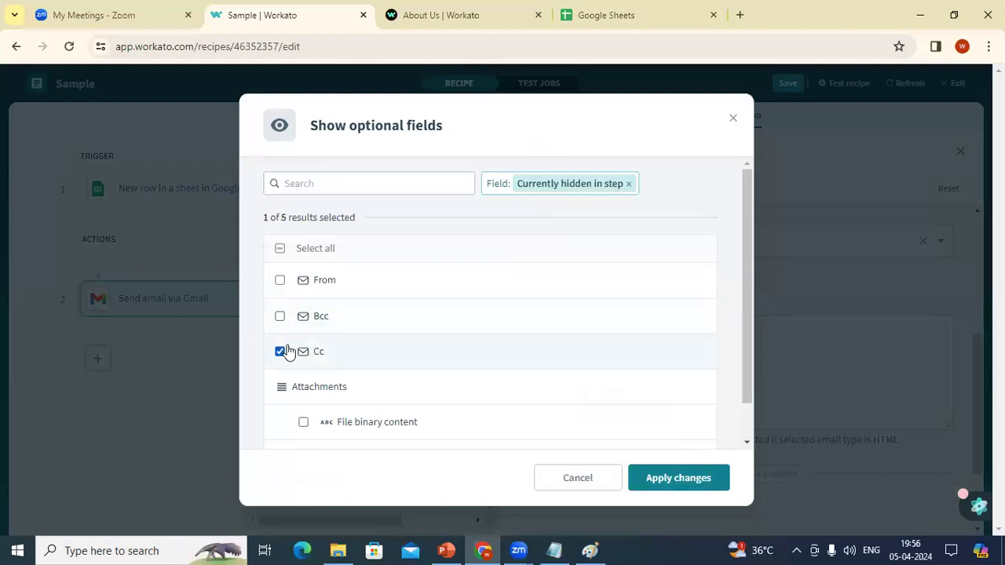
click(715, 485)
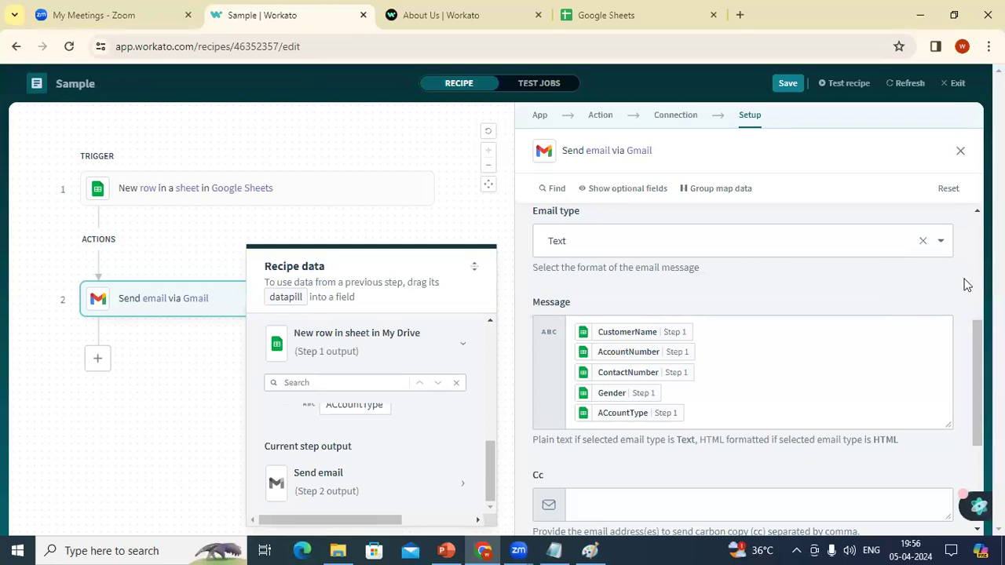
scroll(968, 285, up, 4)
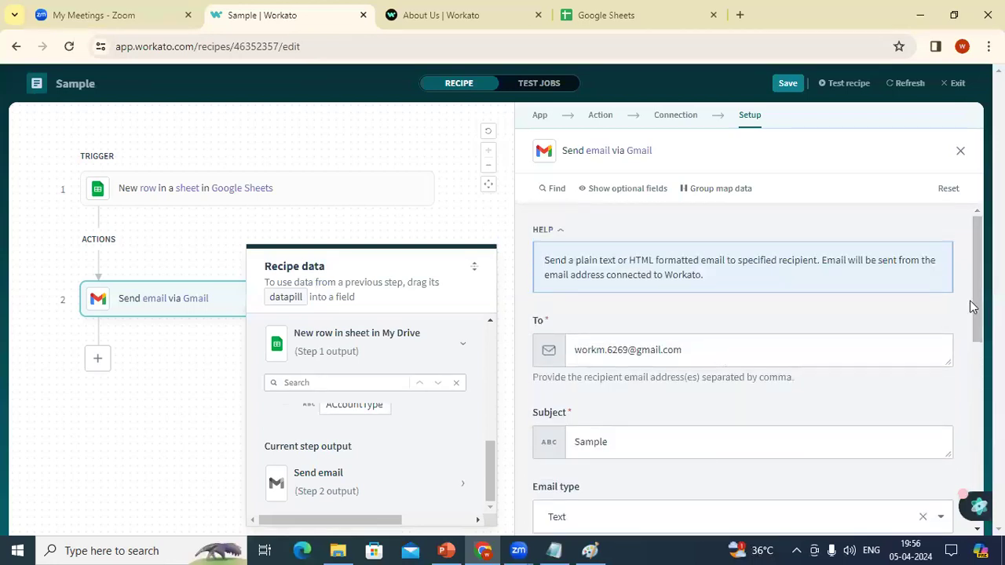
scroll(972, 306, down, 5)
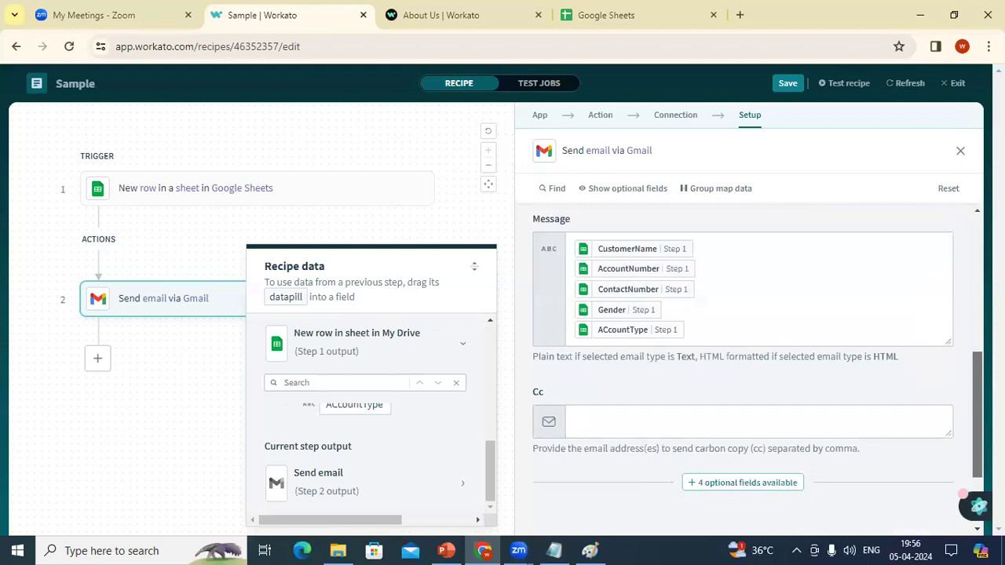
Step: Paste the Cc recipient's e-mail address and save the Sample recipe
click(754, 423)
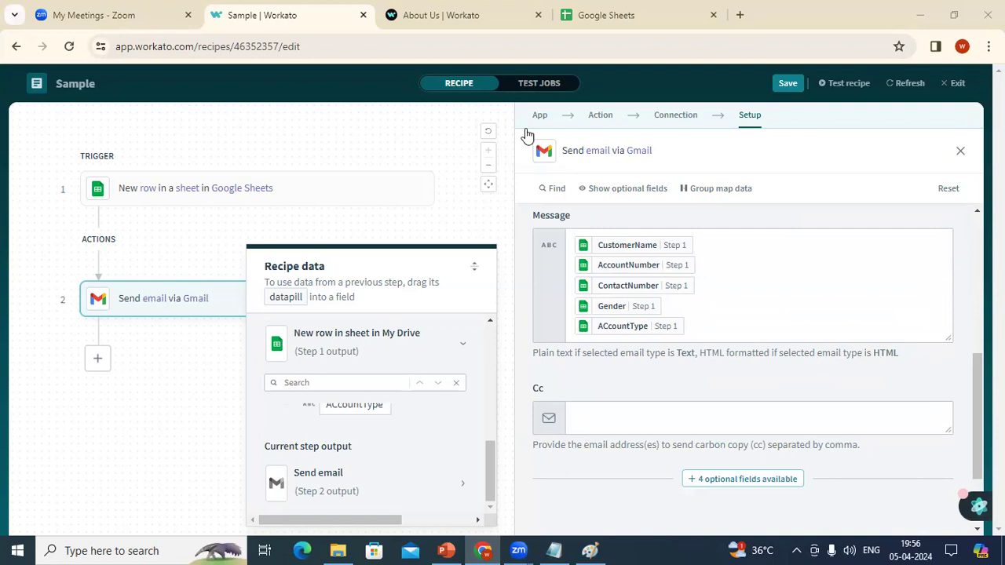
drag(693, 445, 688, 424)
click(689, 424)
key(ctrl+v)
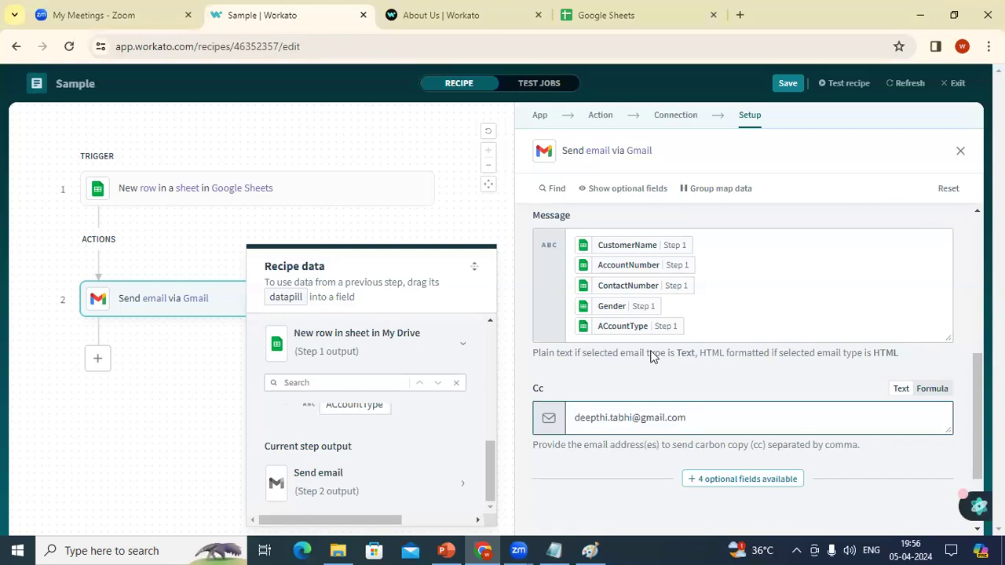
key(ctrl+s)
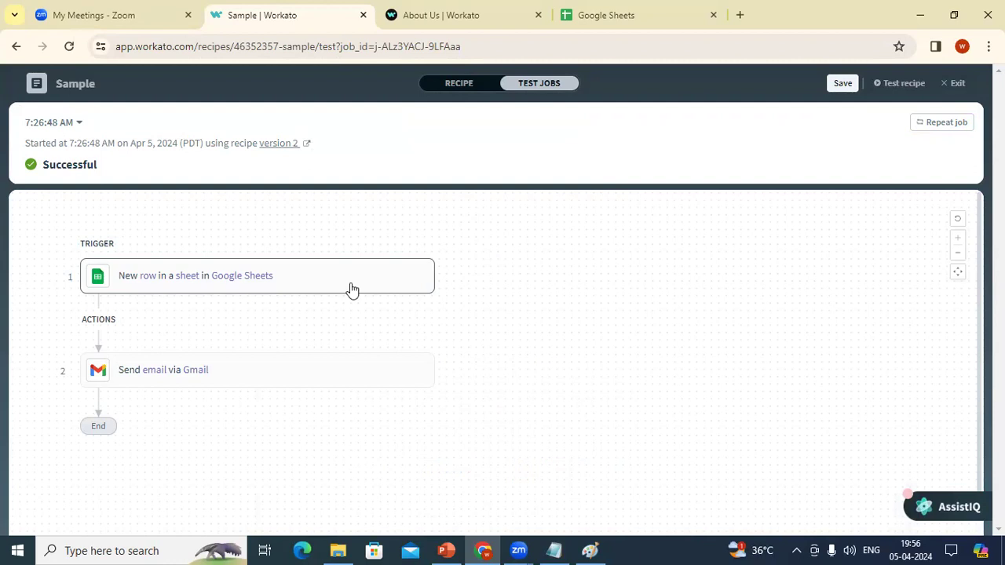
Step: Open Gmail in a new tab, view the Sample email reading 1, and return to Sheets
click(744, 13)
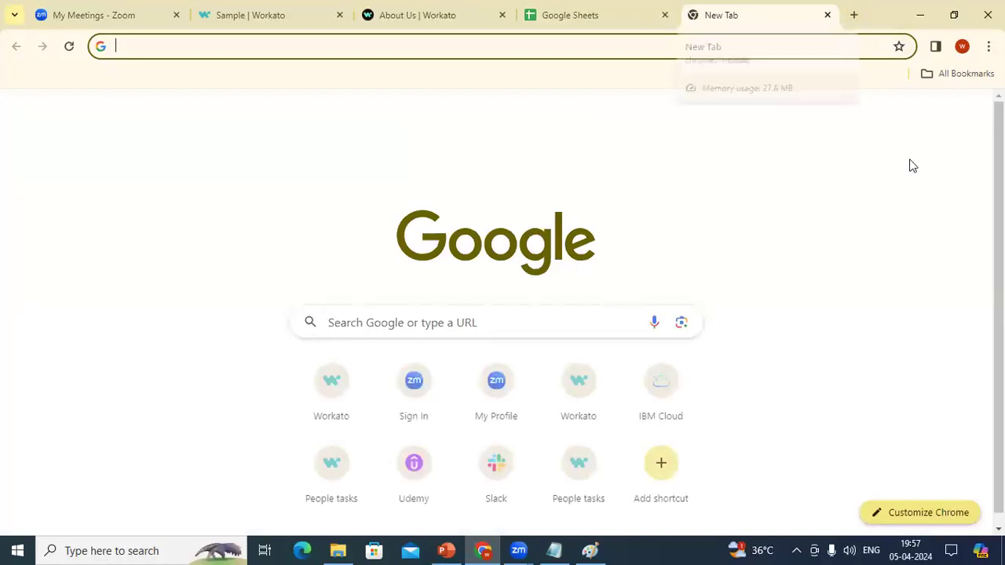
click(821, 116)
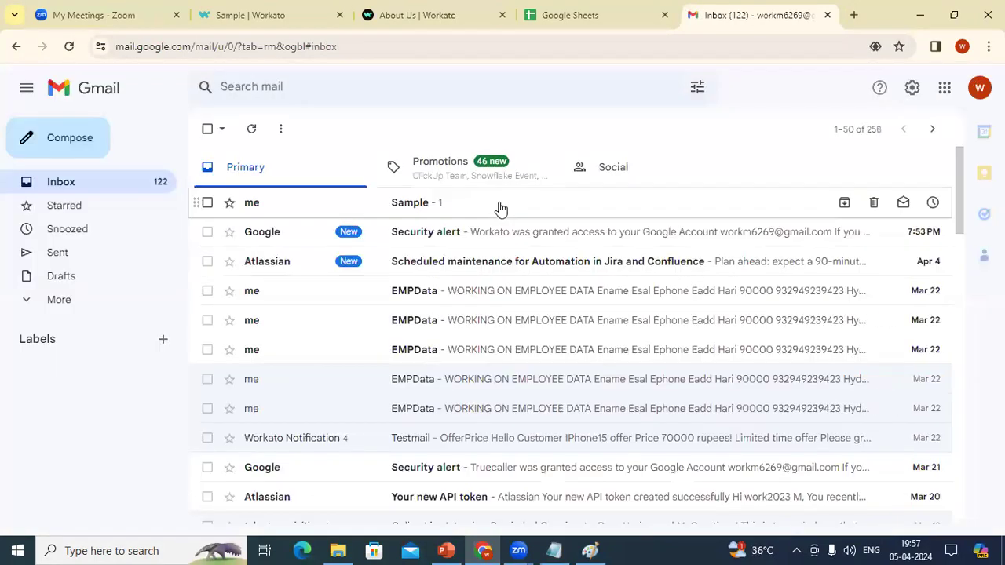
click(501, 205)
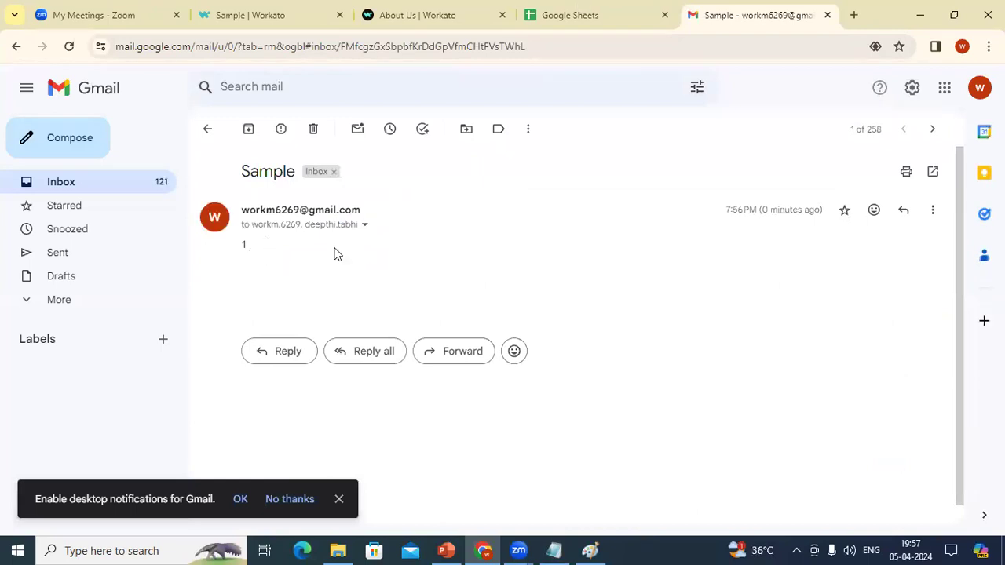
key(ctrl+shift+Tab)
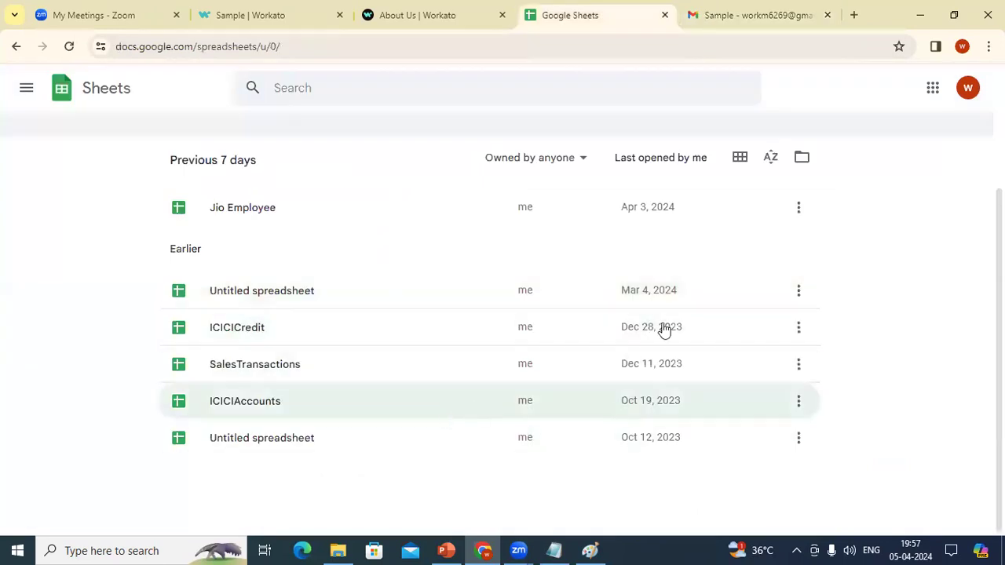
Step: Open the ICICIAccounts spreadsheet, glance at the Workato job report, then go back to Gmail
mouse_move(999, 330)
mouse_down()
mouse_move(999, 281)
mouse_move(999, 330)
mouse_up()
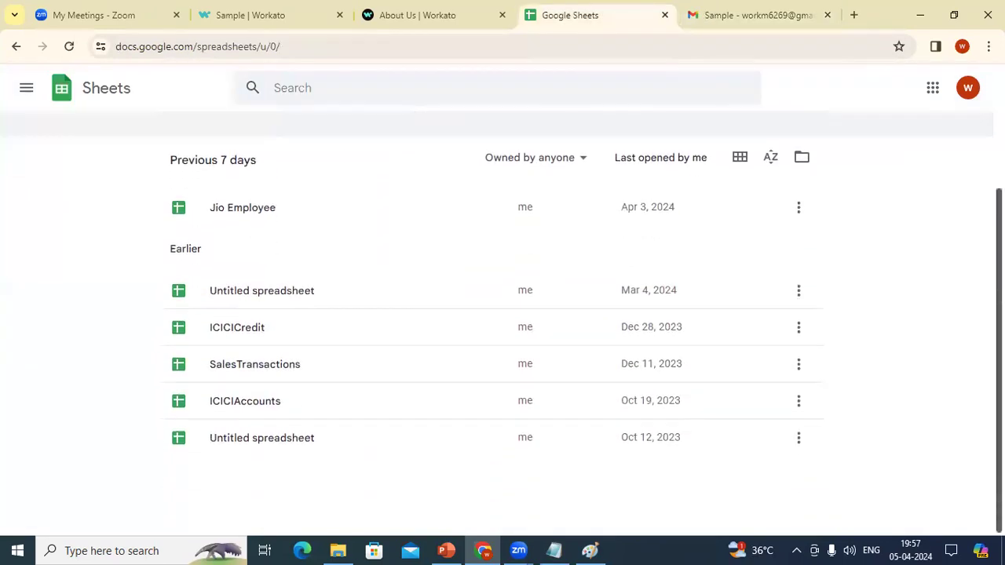
click(300, 415)
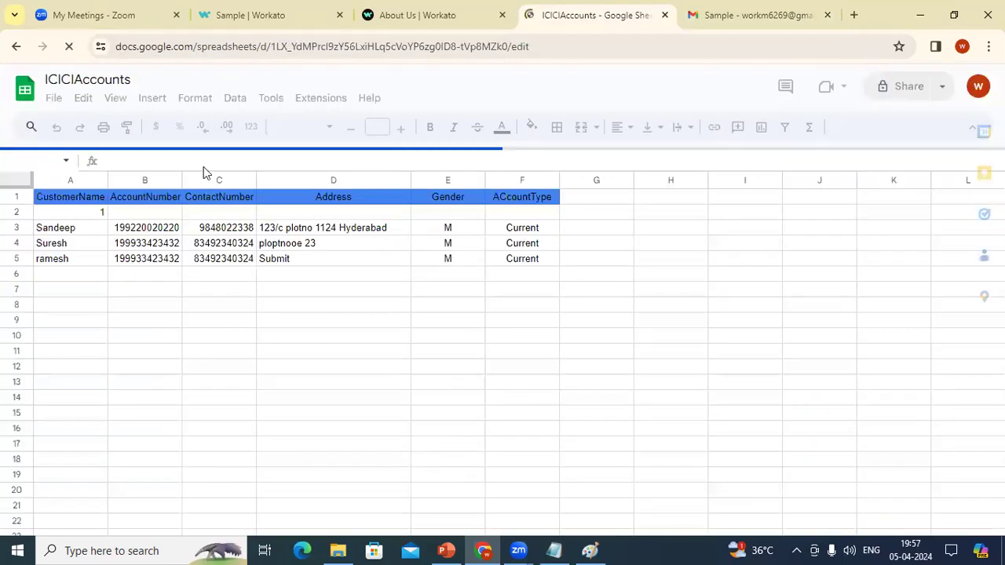
click(445, 16)
click(259, 11)
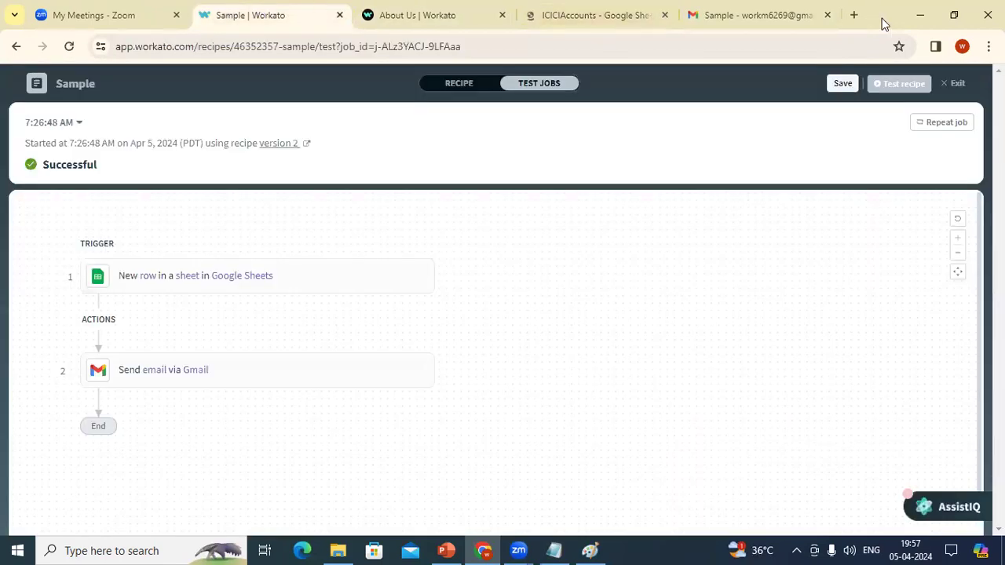
click(734, 7)
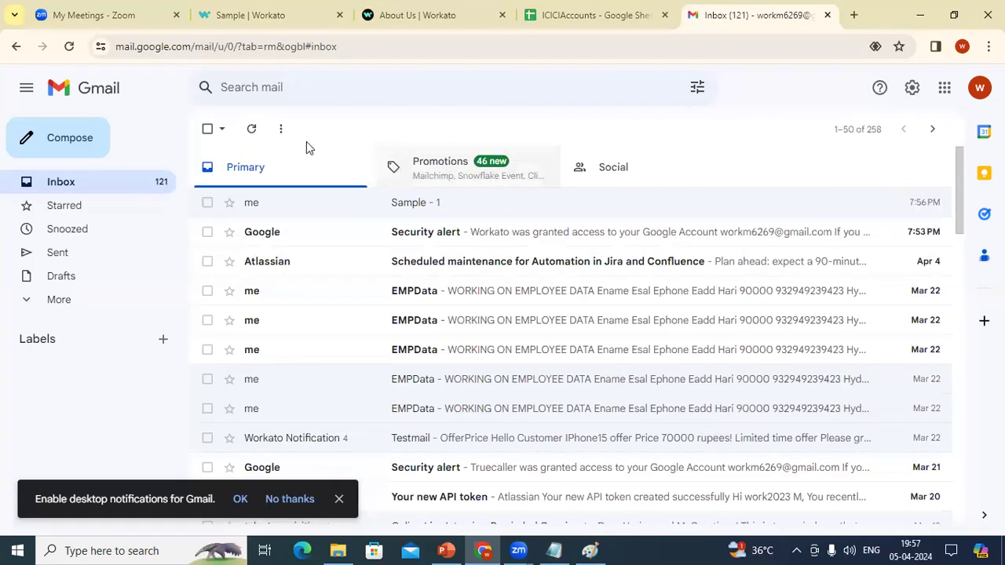
Step: Refresh the inbox, open the newest Sample email, and compare it with customer row A3:F3
click(259, 136)
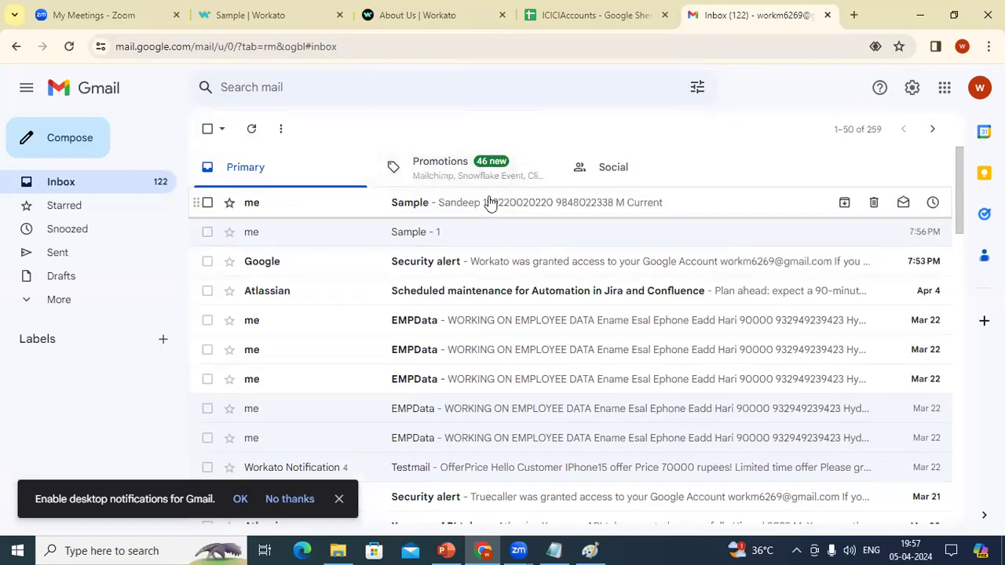
click(490, 203)
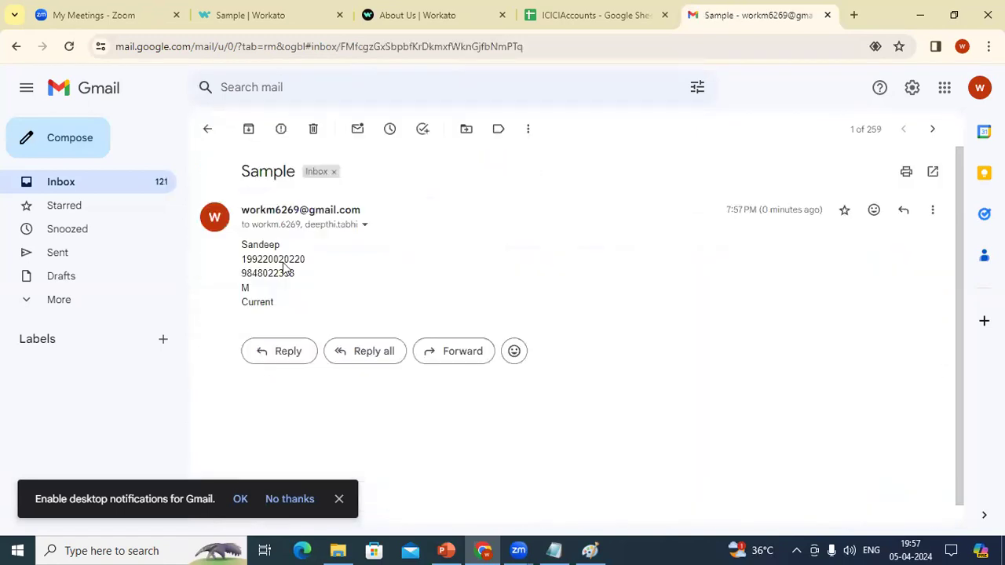
click(564, 18)
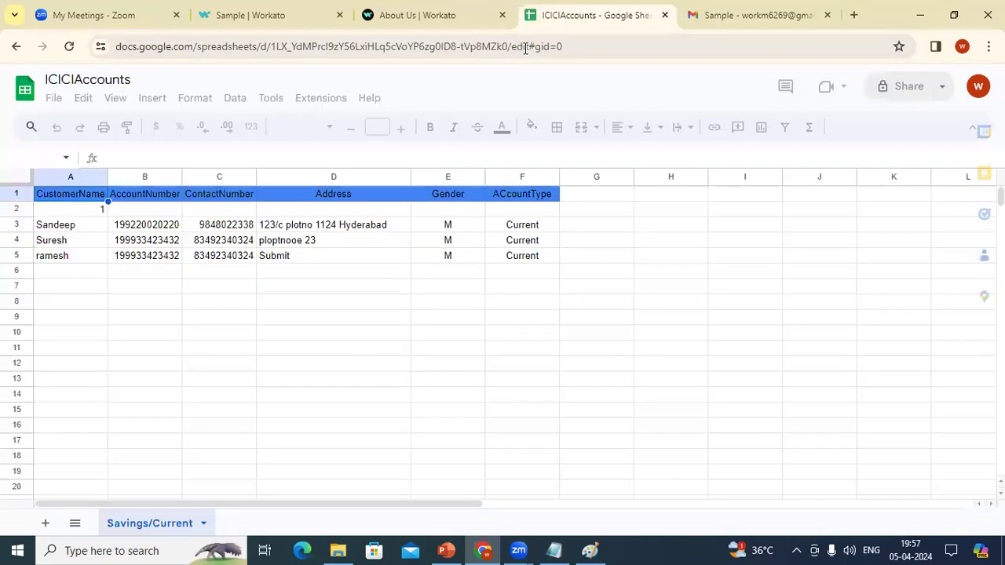
click(63, 225)
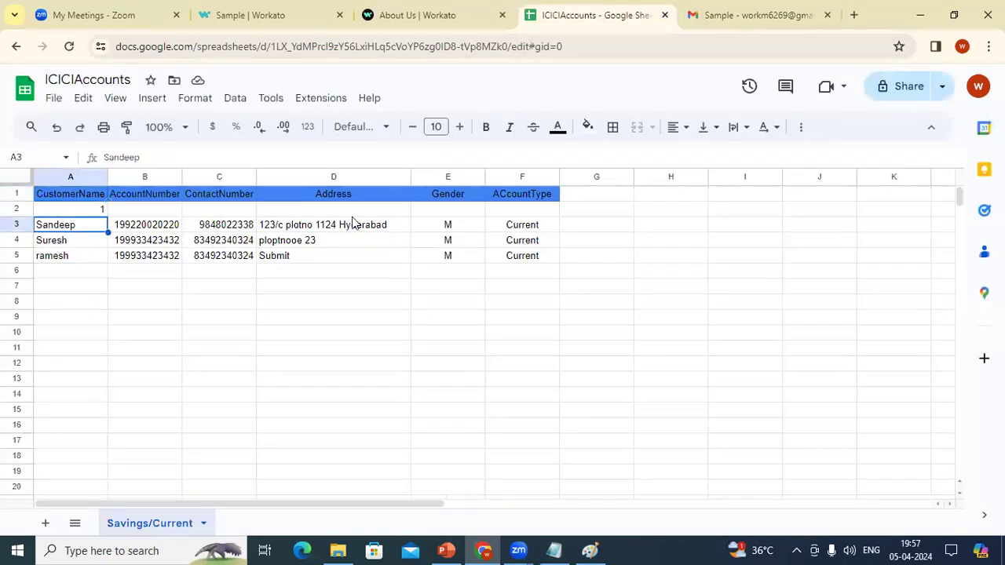
shift+click(522, 227)
click(733, 10)
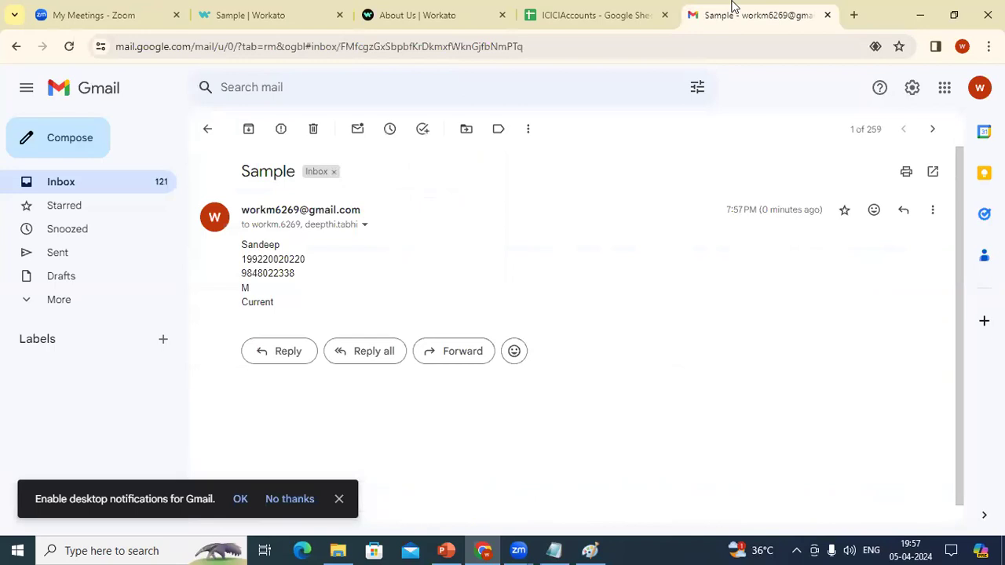
Step: Check the Workato test job report, then return to the Gmail inbox and refresh it
click(593, 13)
click(464, 7)
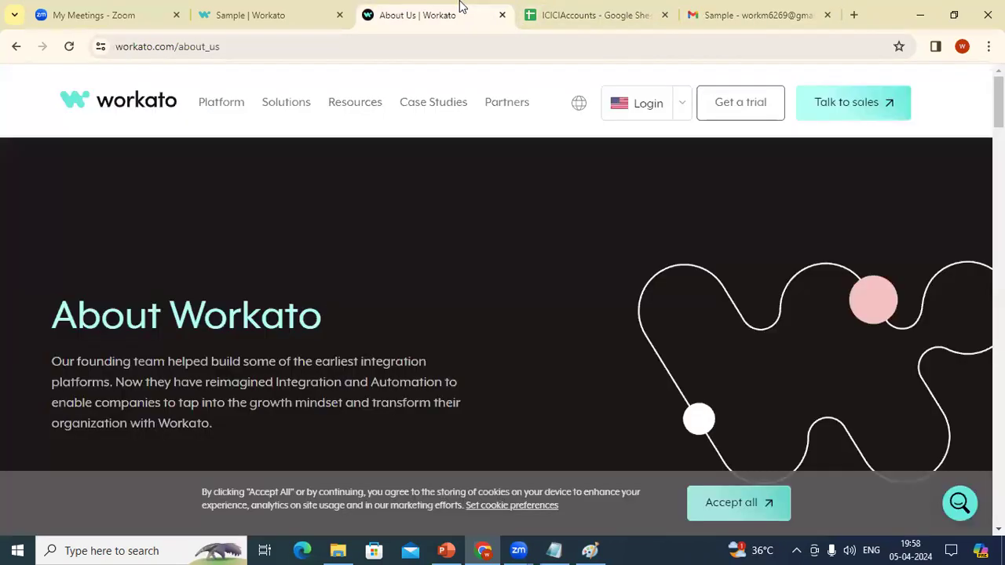
click(302, 8)
click(615, 11)
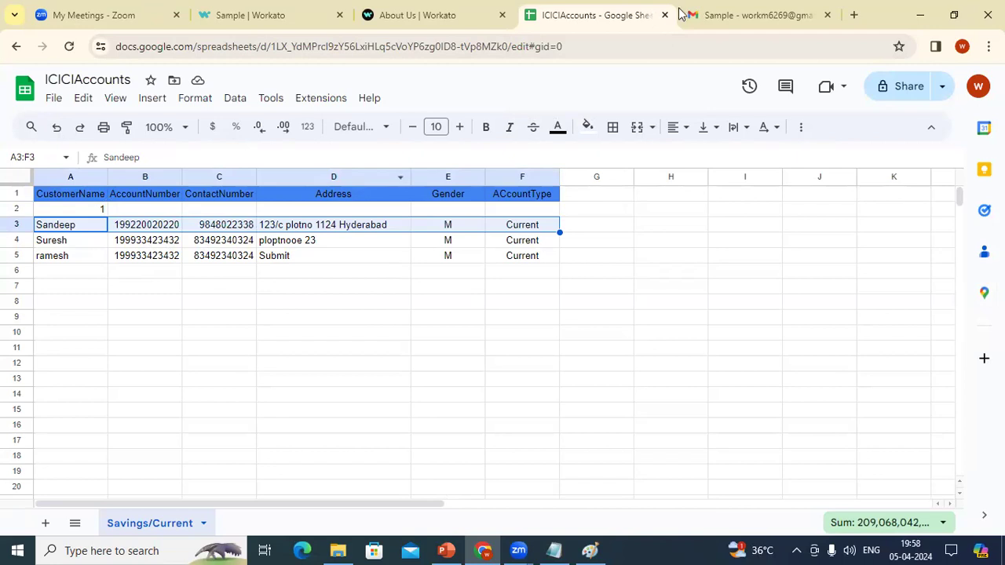
click(305, 7)
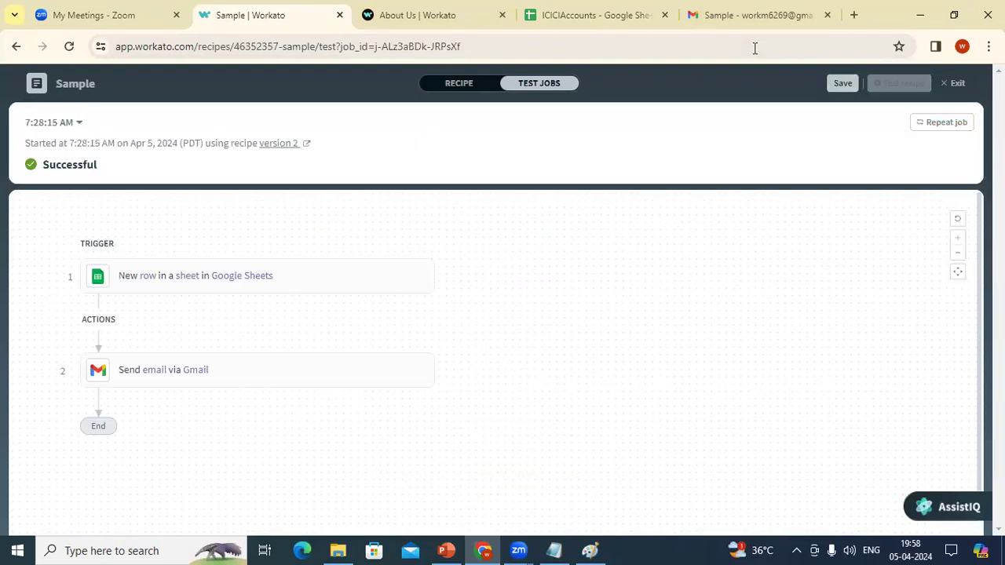
click(710, 11)
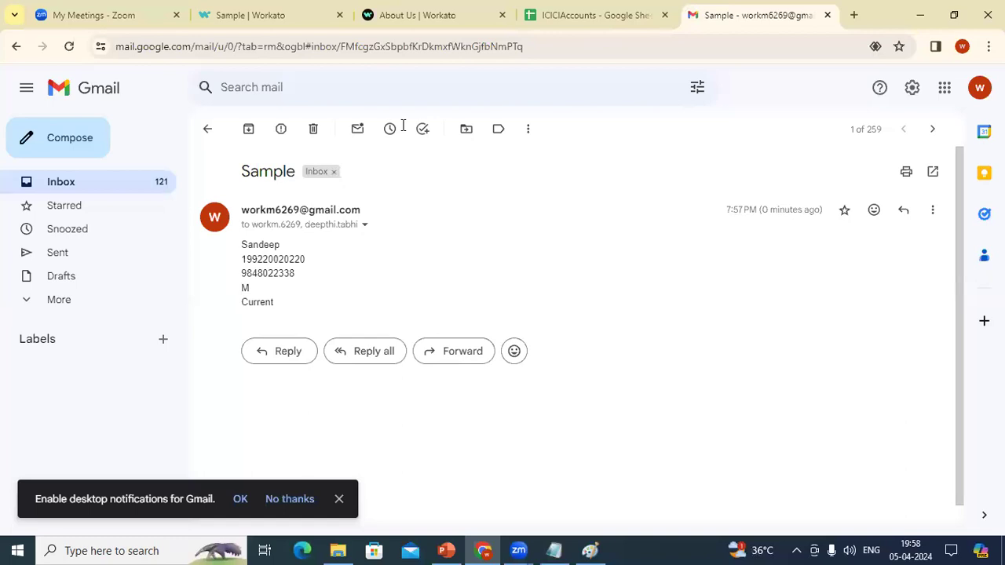
click(89, 179)
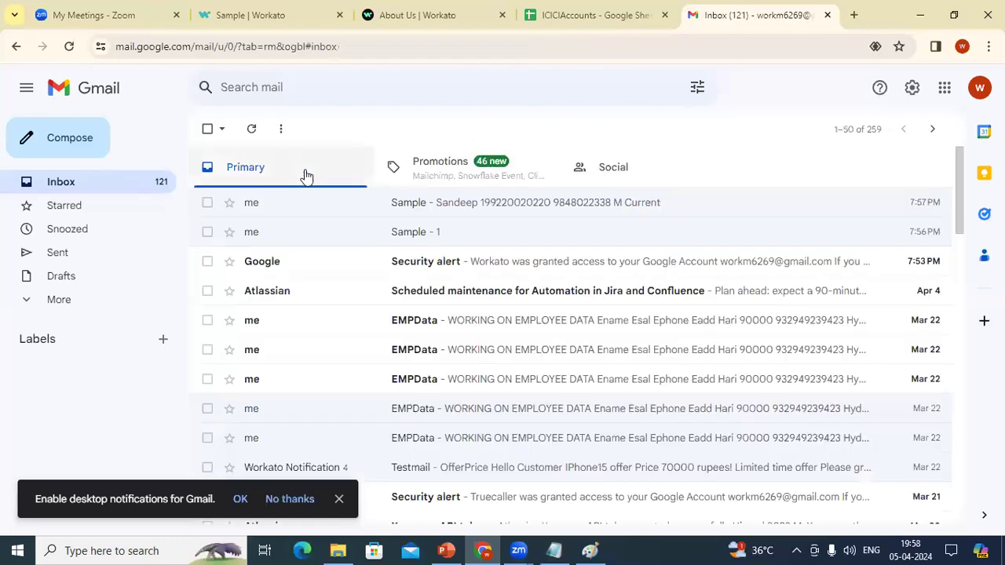
click(251, 129)
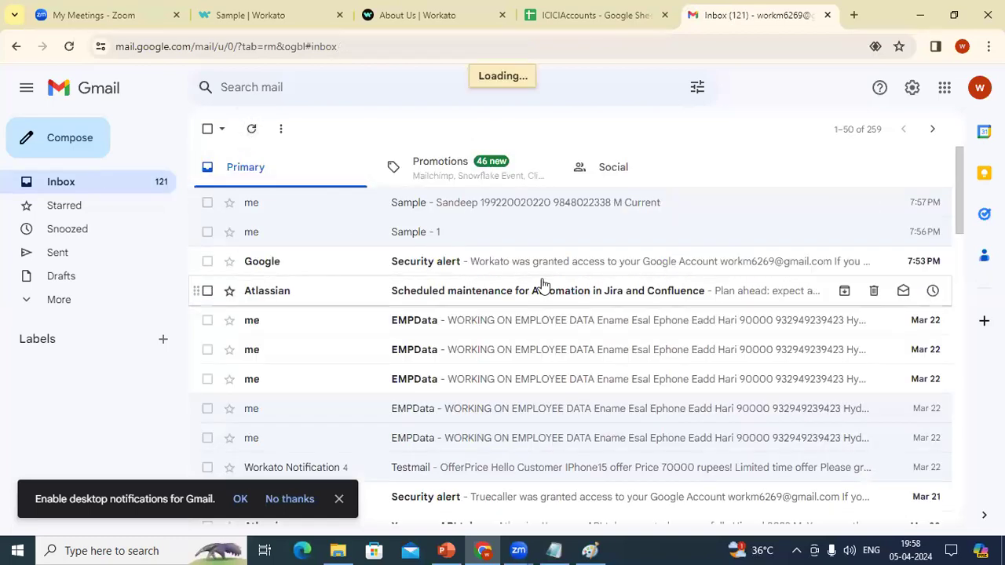
Step: Start a test run of the Sample recipe and refresh the Gmail inbox for its email
click(595, 6)
click(408, 9)
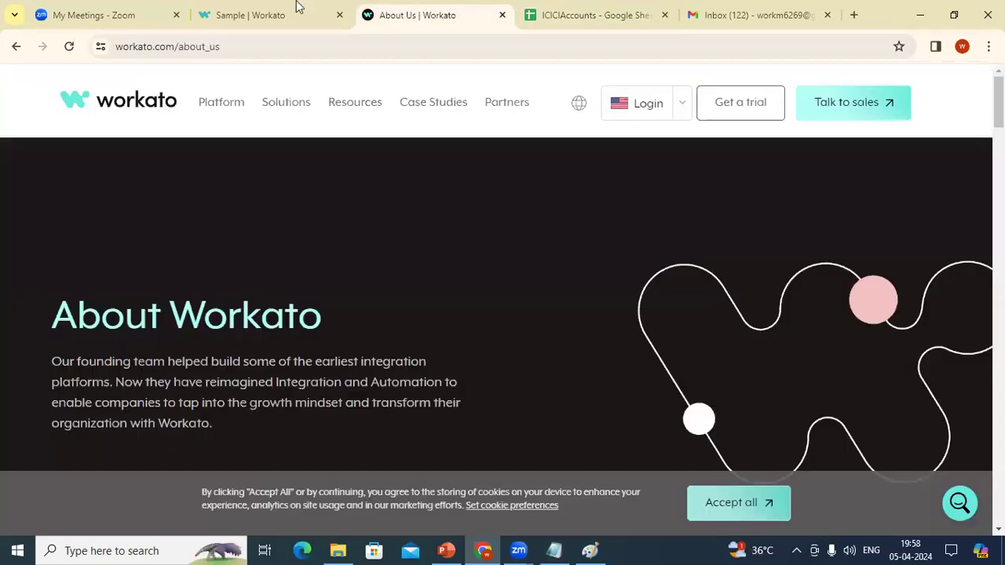
click(290, 7)
click(901, 83)
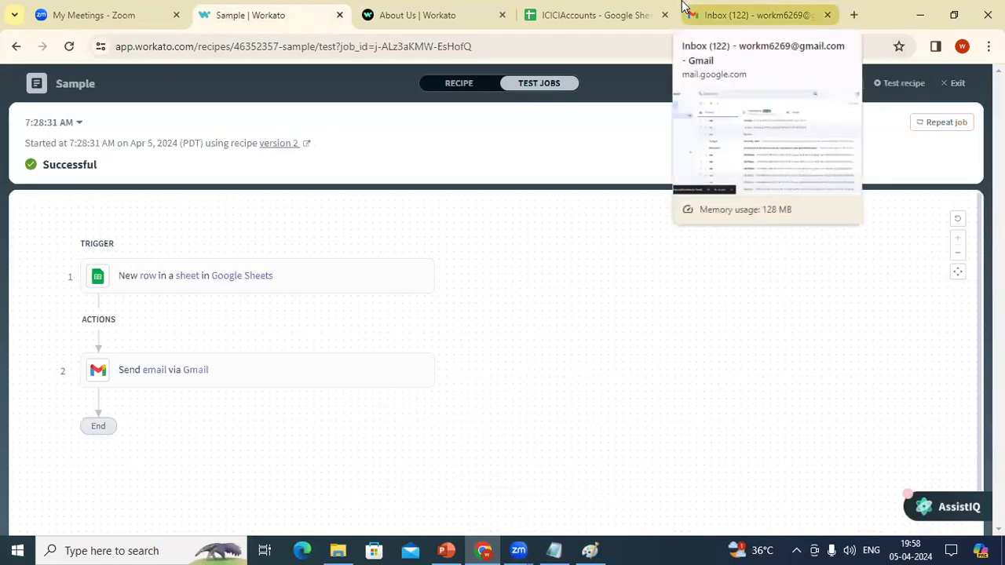
click(715, 16)
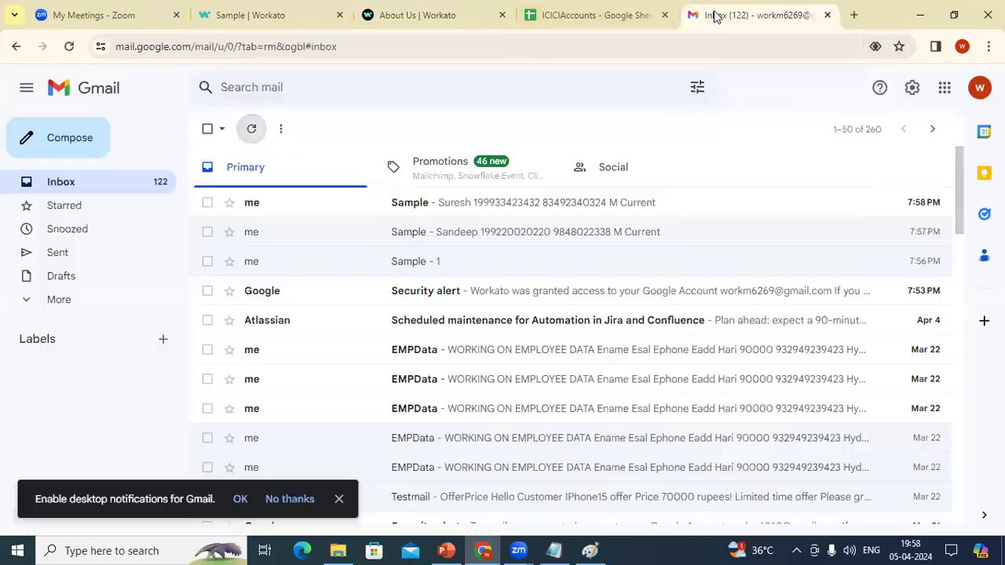
click(251, 128)
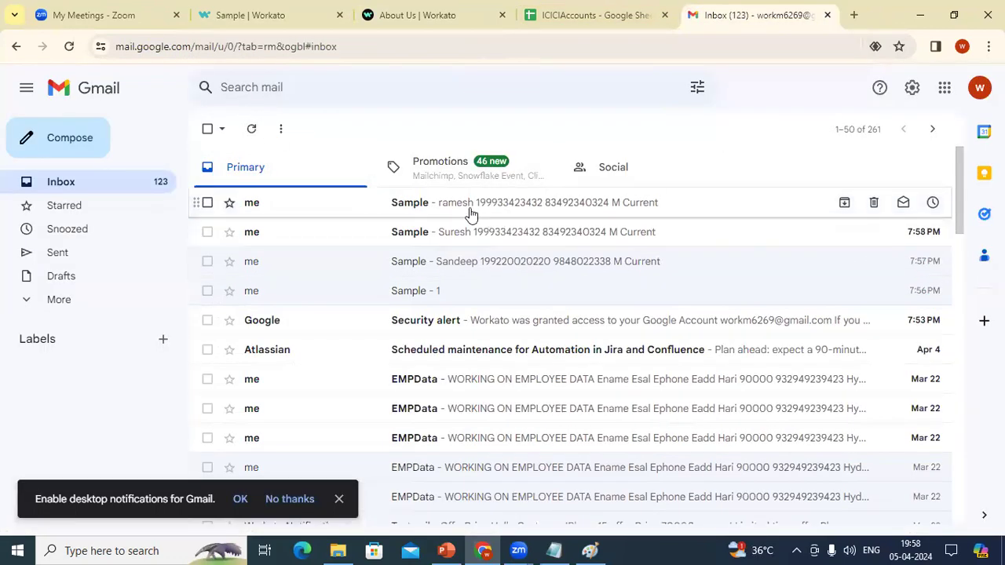
click(625, 10)
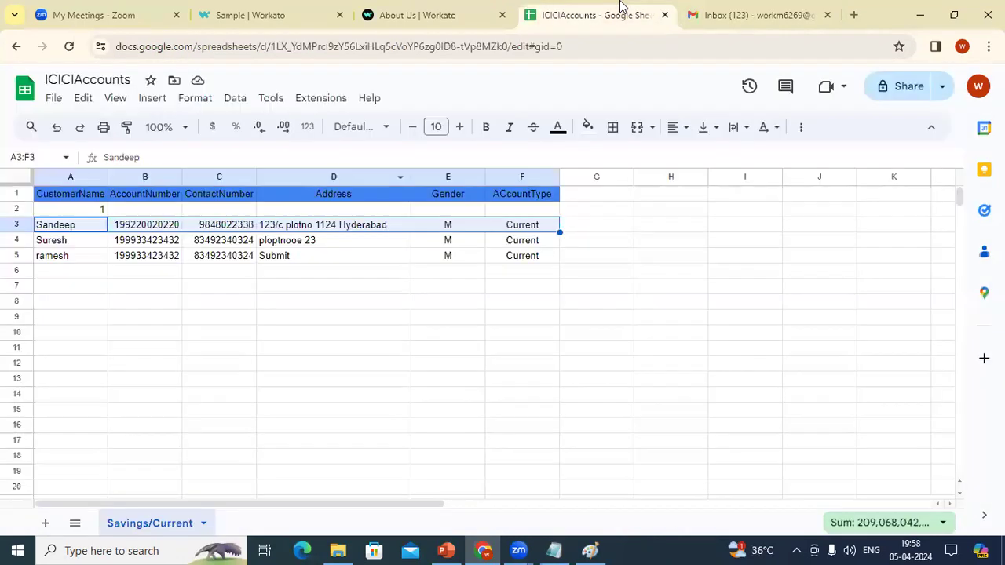
click(267, 8)
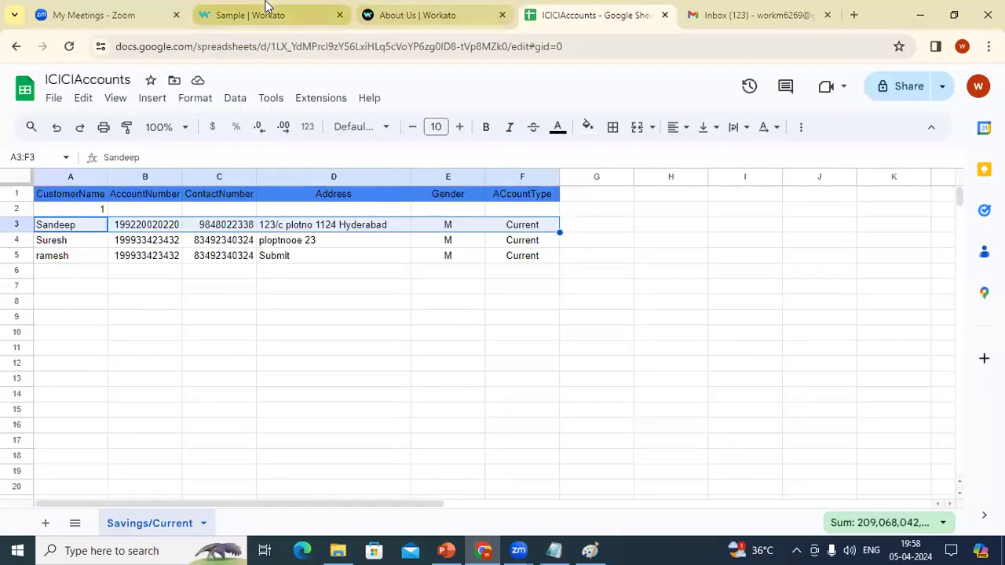
Step: Run a fresh Sample recipe test that waits for a trigger event, then return to ICICIAccounts
click(899, 82)
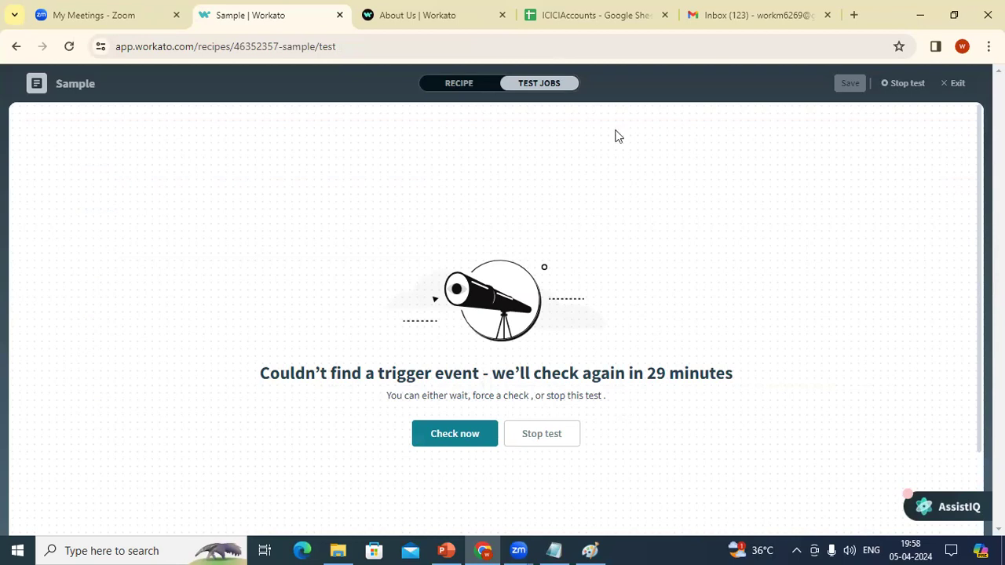
click(600, 25)
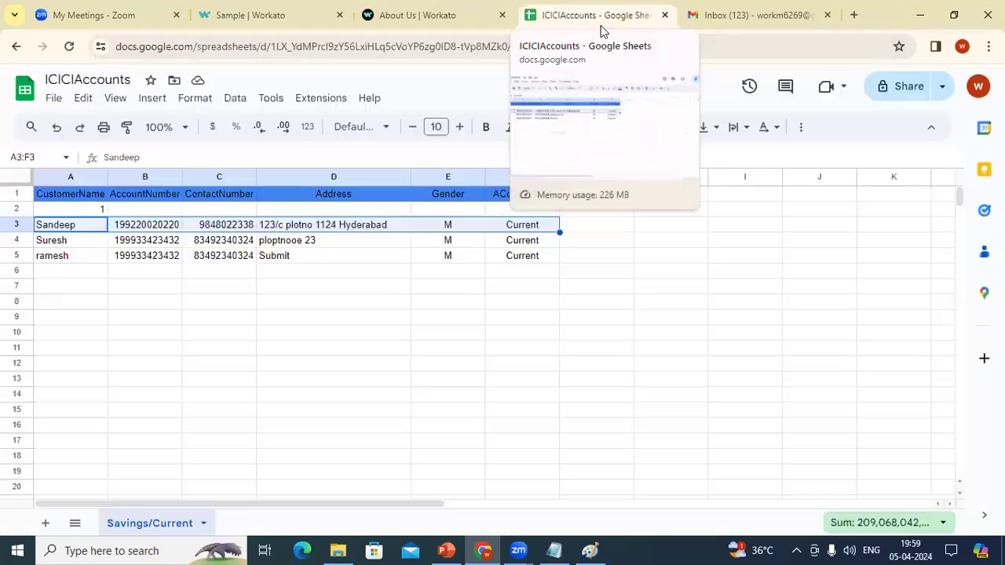
Step: Copy row 5 (A5:F5) into row 6 and append '1' to the customer name in A6
click(68, 260)
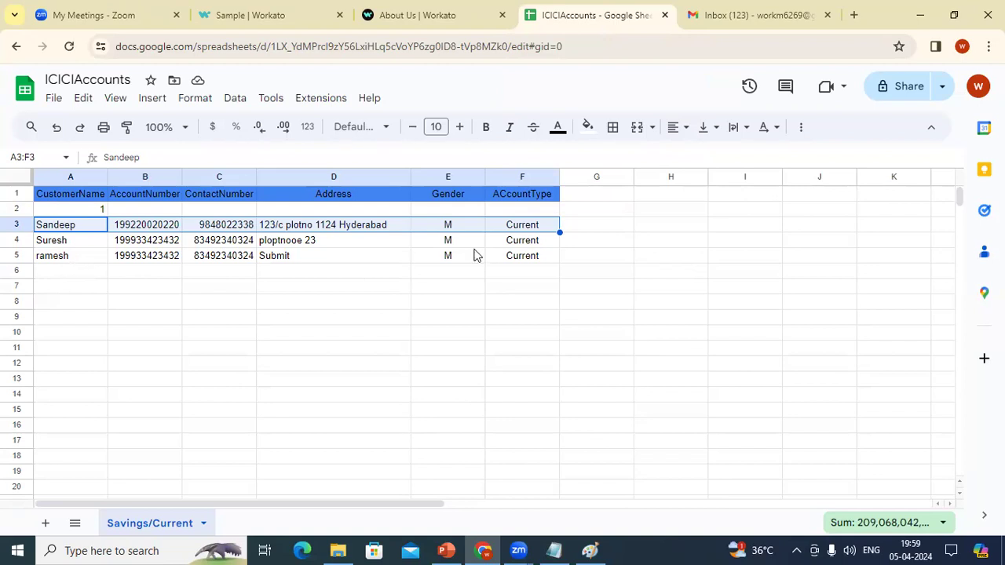
key(ctrl+shift+Right)
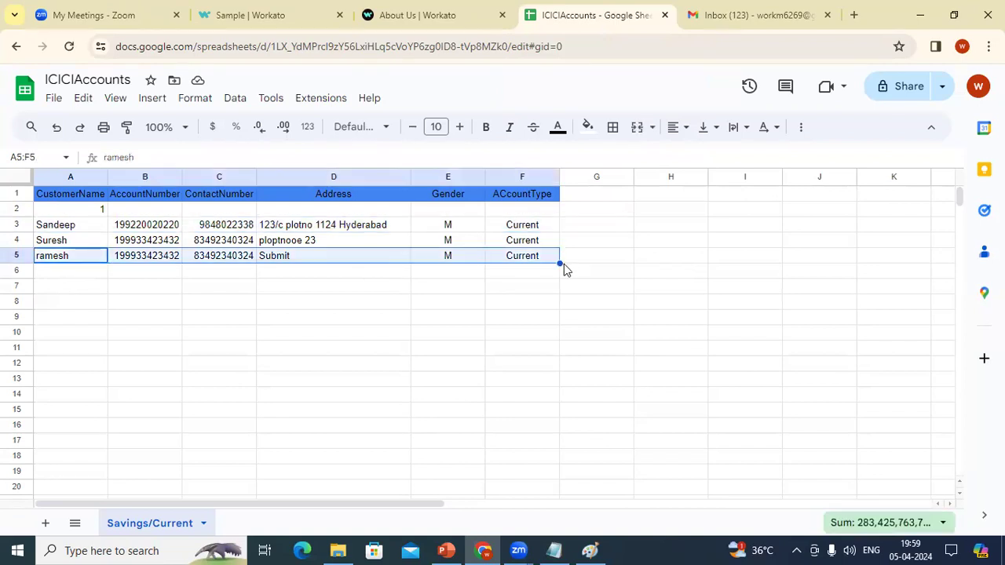
drag(558, 269, 550, 275)
double_click(82, 275)
text(1)
key(Return)
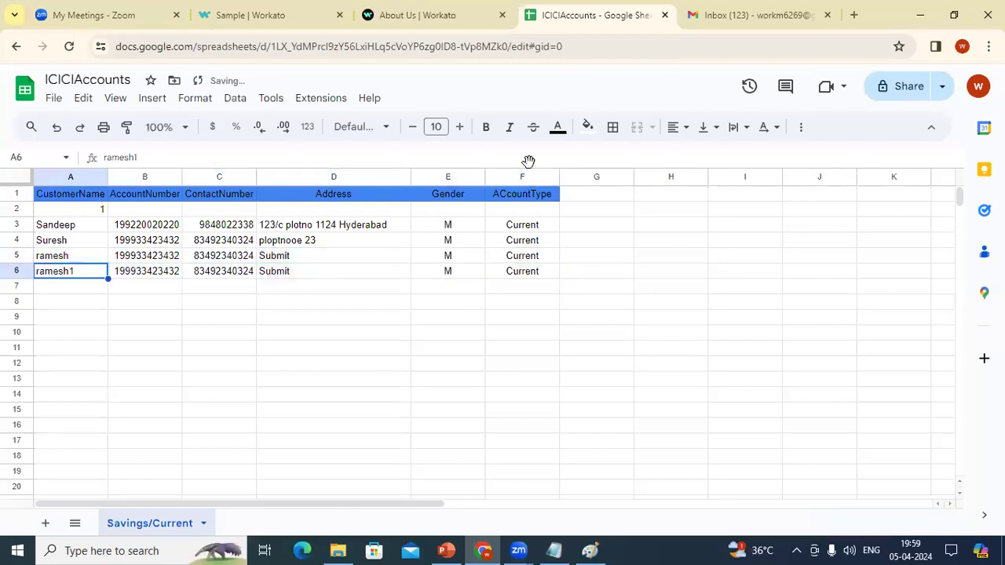
click(714, 14)
click(461, 8)
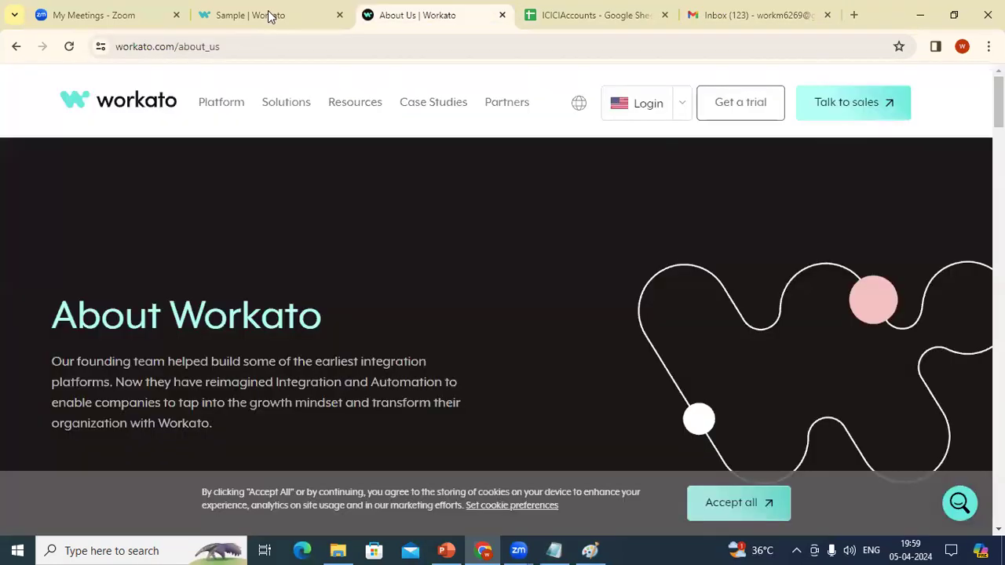
Step: Make the test check for the new row now, then refresh Gmail to see its email
click(268, 10)
click(463, 437)
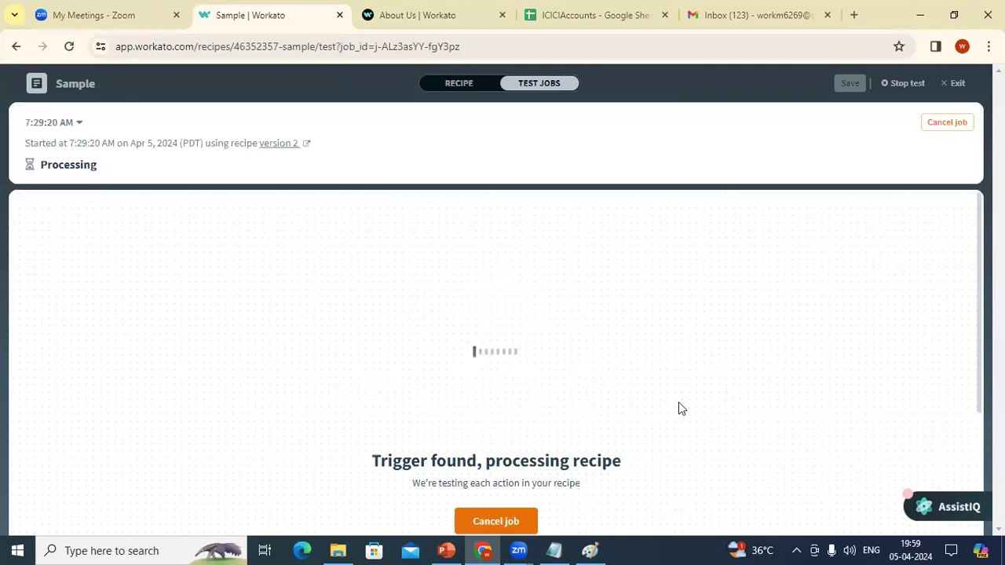
click(558, 19)
click(722, 13)
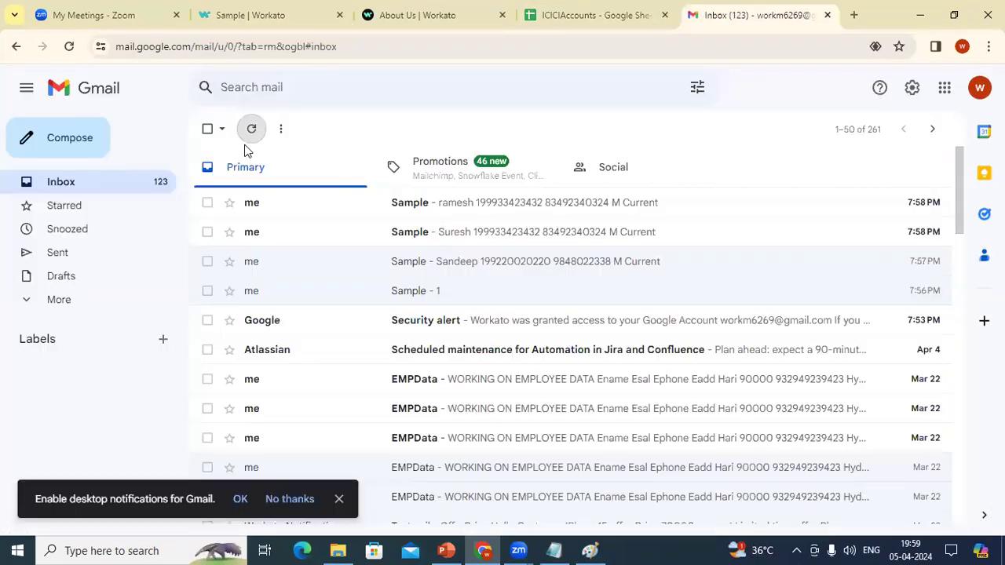
click(252, 129)
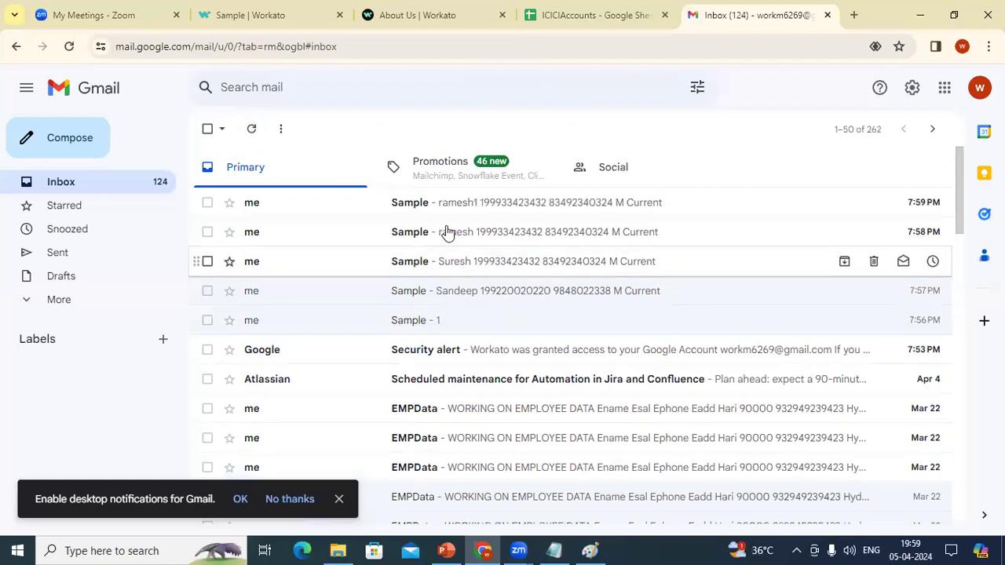
Step: Inspect the Address in cell D5, then return to the Workato recipe test page
click(571, 11)
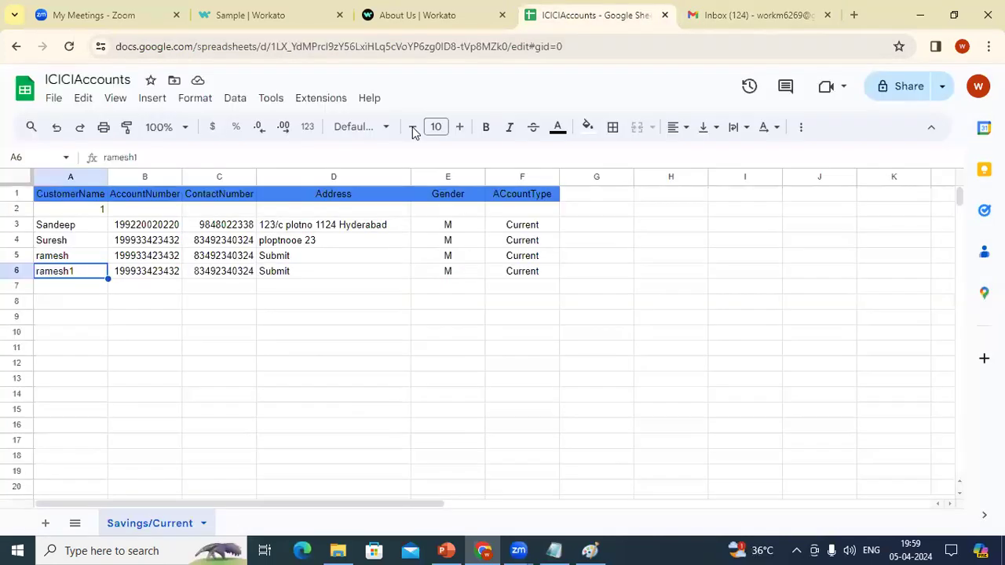
double_click(317, 255)
click(318, 254)
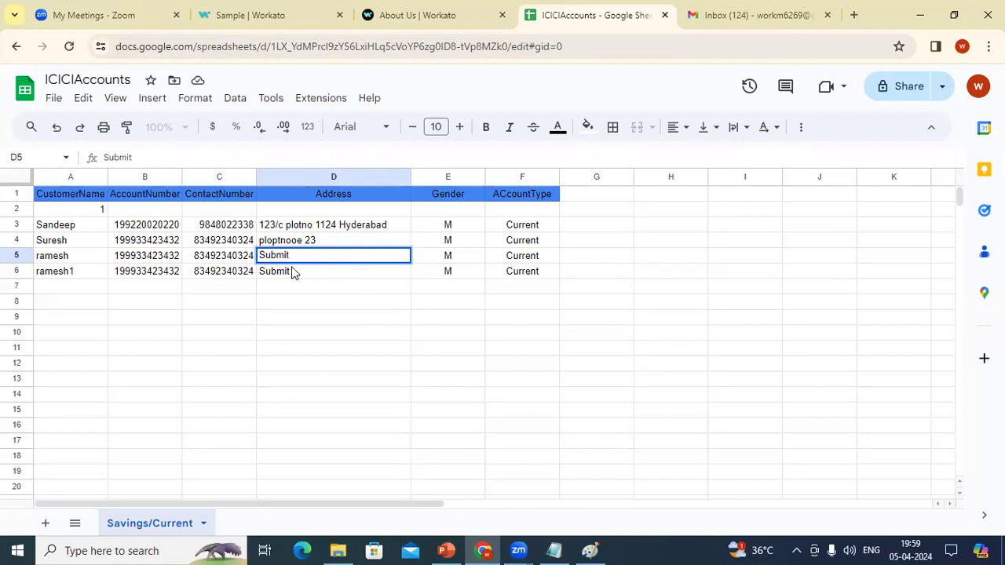
click(738, 8)
click(490, 8)
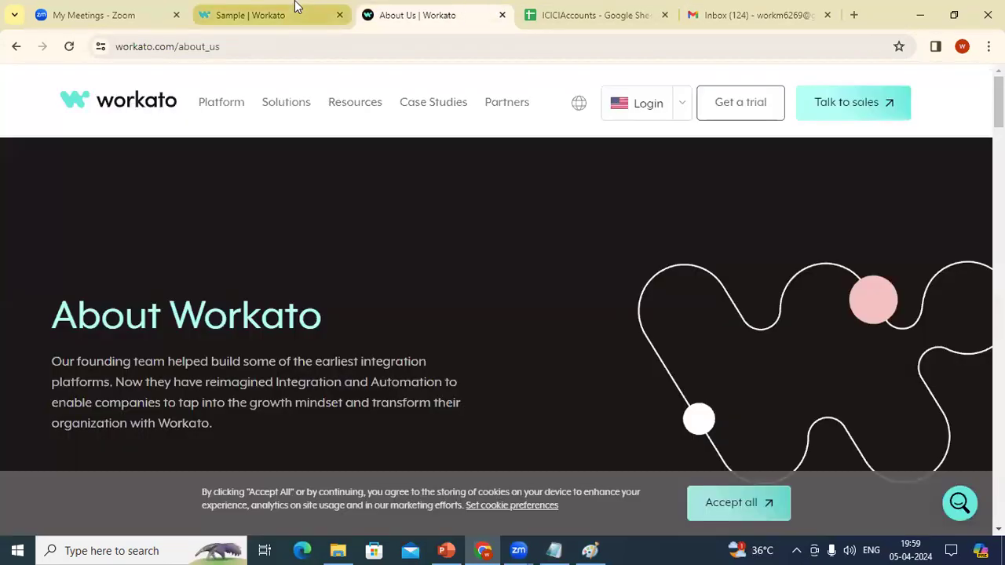
click(295, 7)
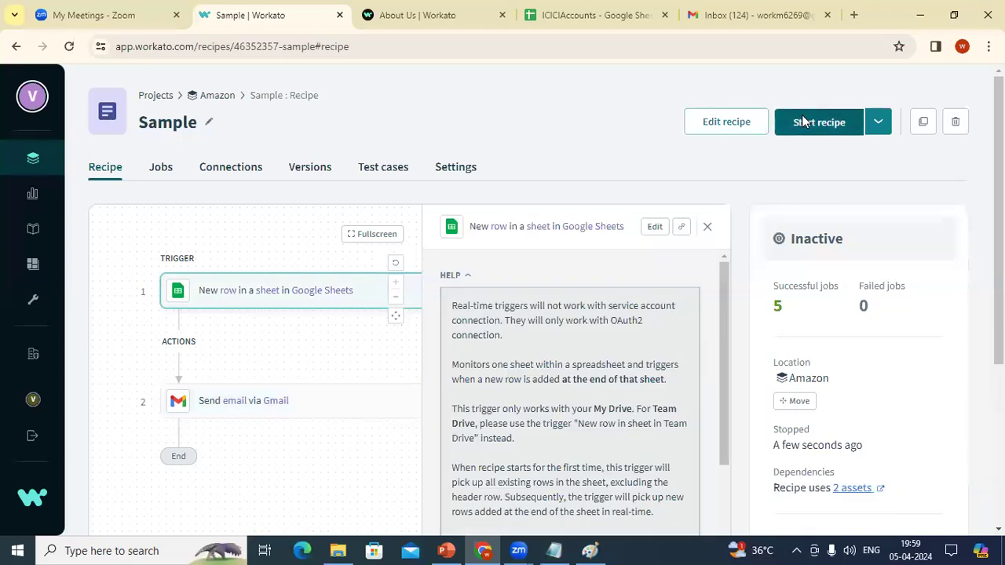
Step: Start the Sample recipe running
click(801, 122)
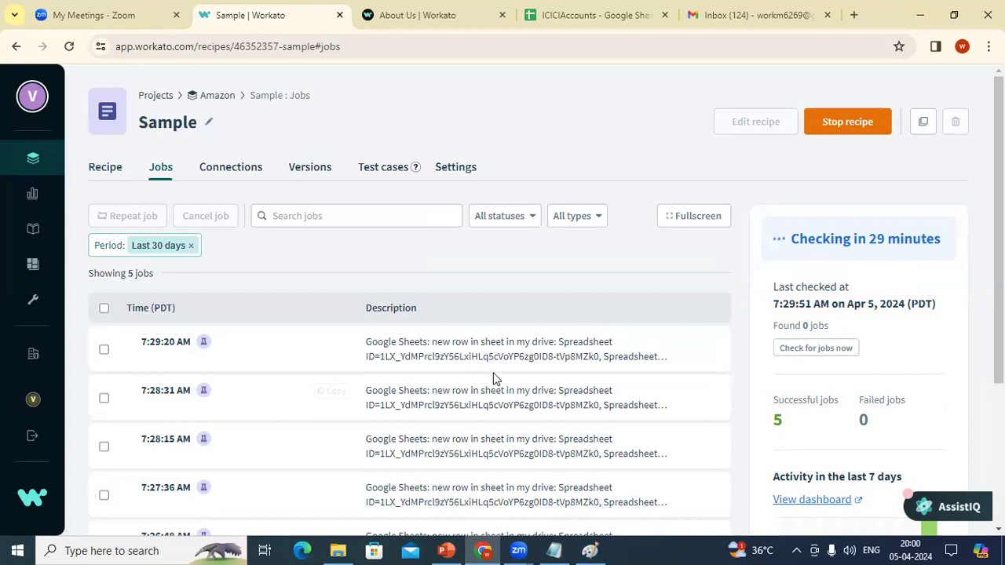
Step: Review the 7:29:20 AM job's trigger and Gmail step input/output, including Label IDs and Cc
click(490, 345)
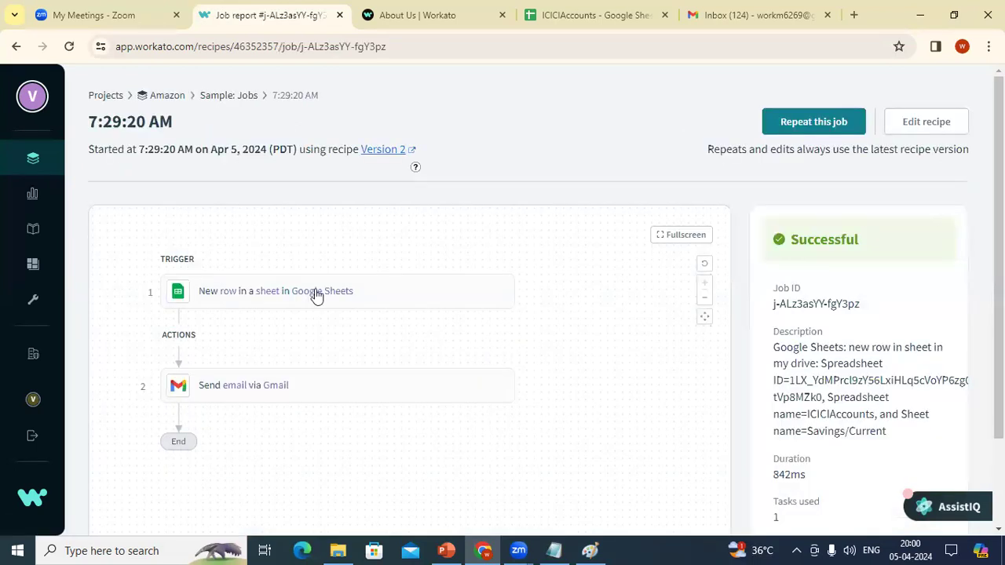
click(306, 288)
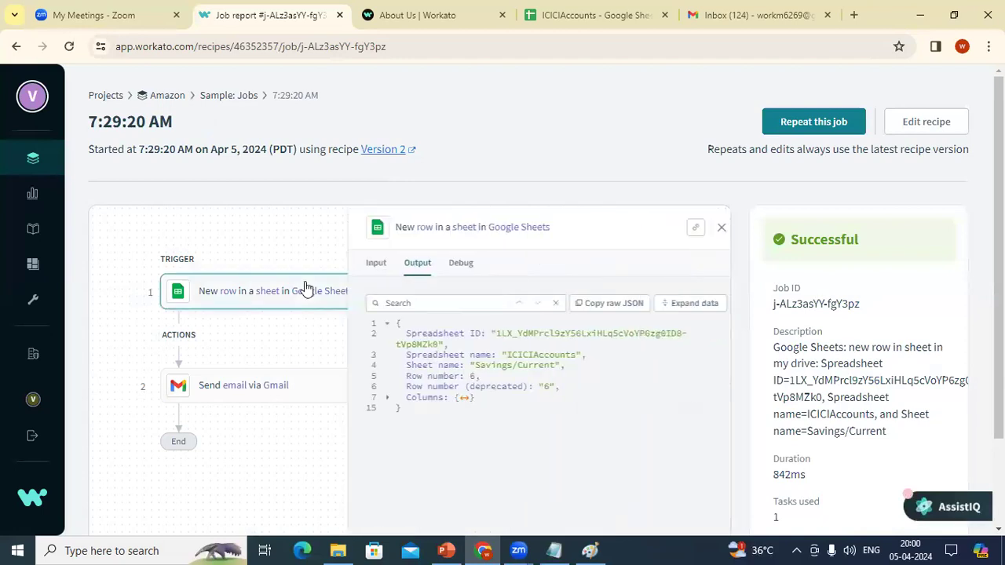
click(361, 263)
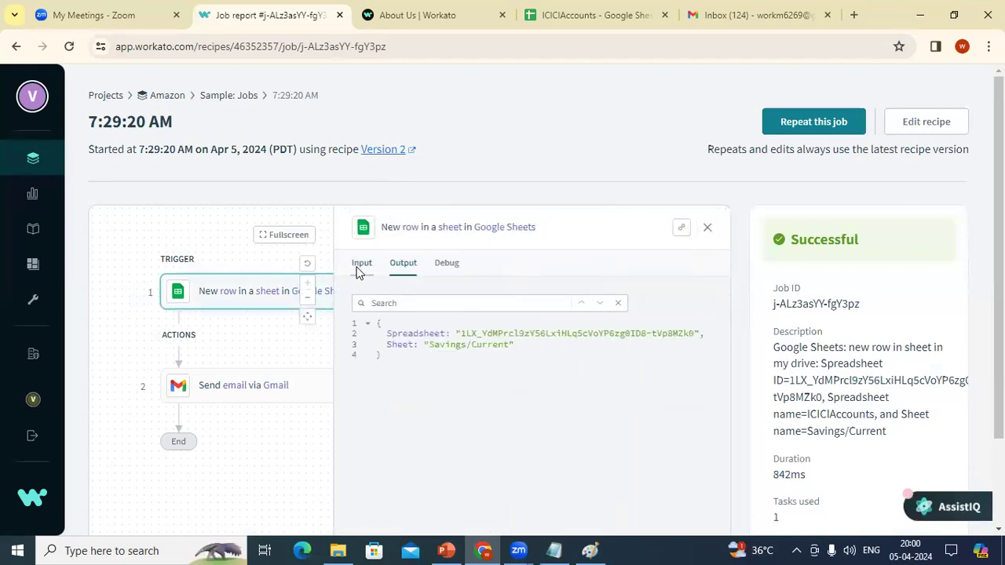
click(263, 389)
click(457, 358)
click(362, 263)
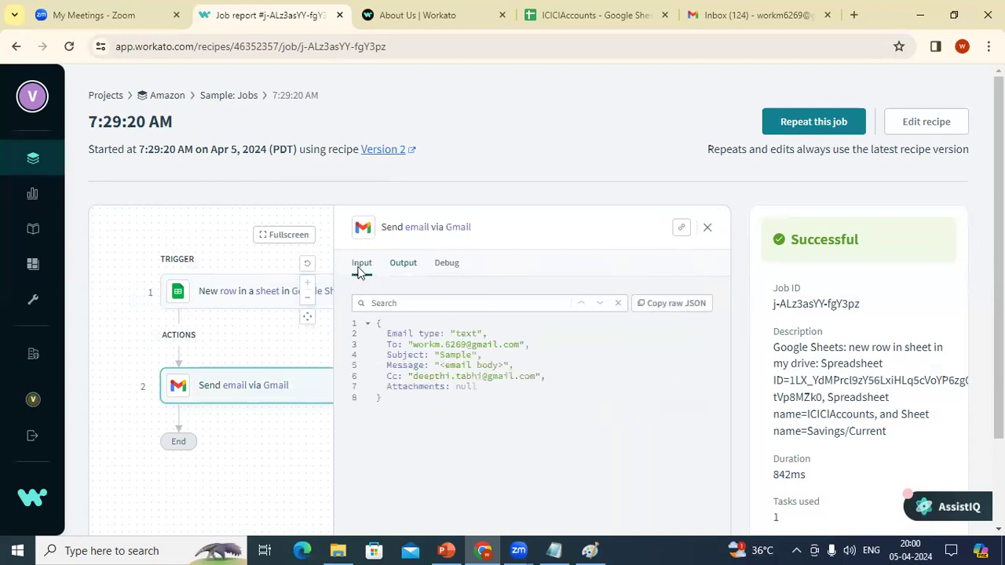
triple_click(485, 378)
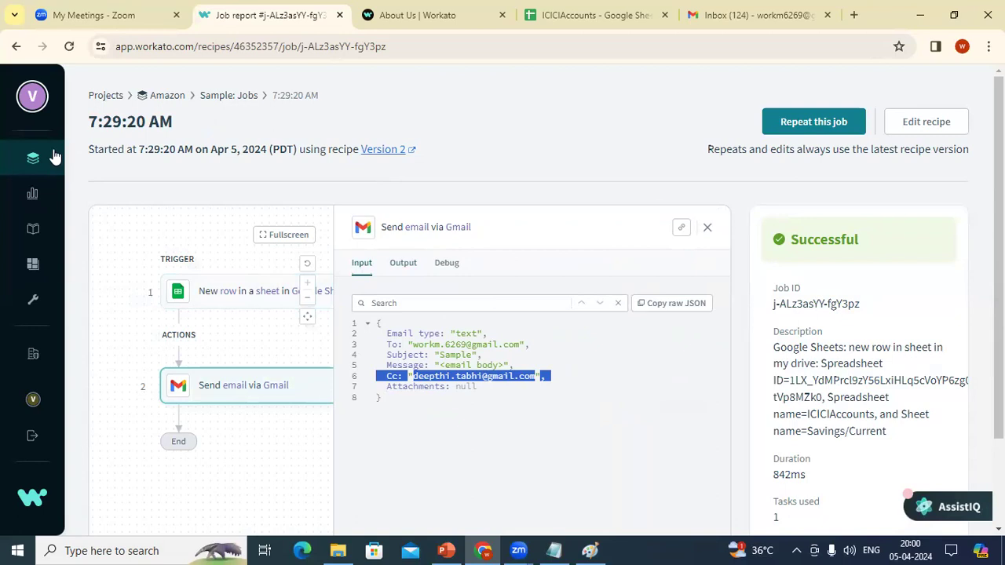
click(61, 163)
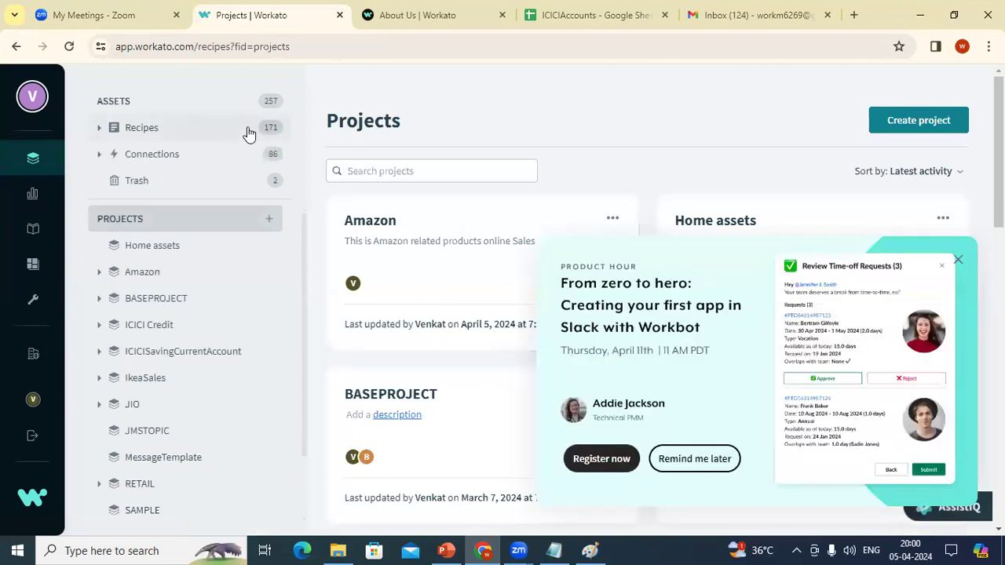
Step: Close the Gmail tab, leaving the ICICIAccounts spreadsheet showing
click(551, 26)
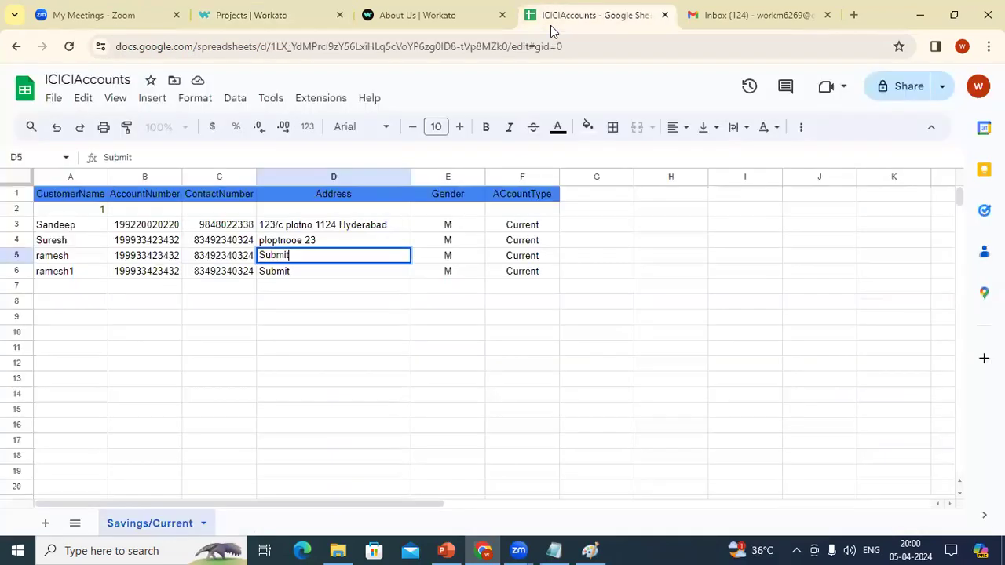
click(687, 15)
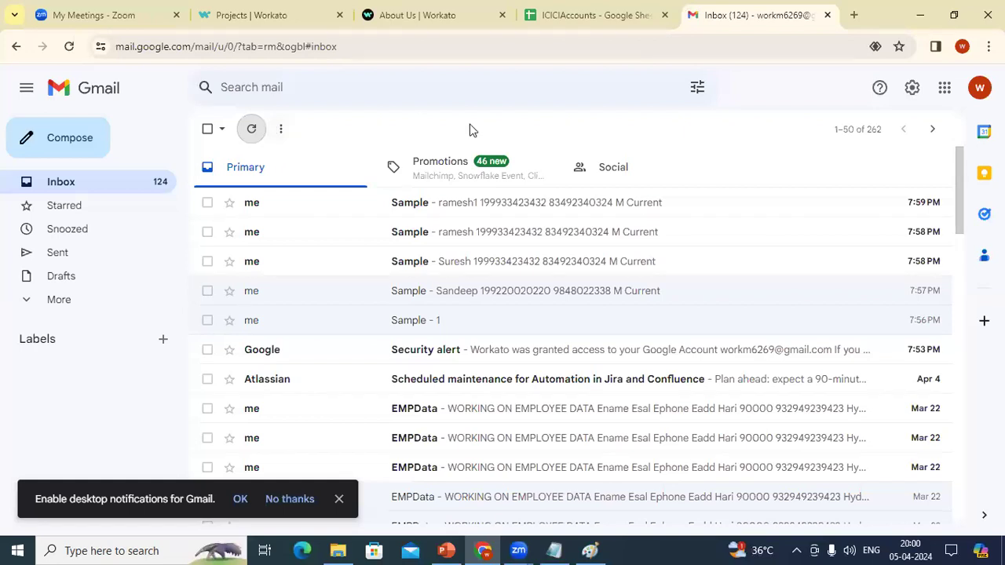
click(827, 15)
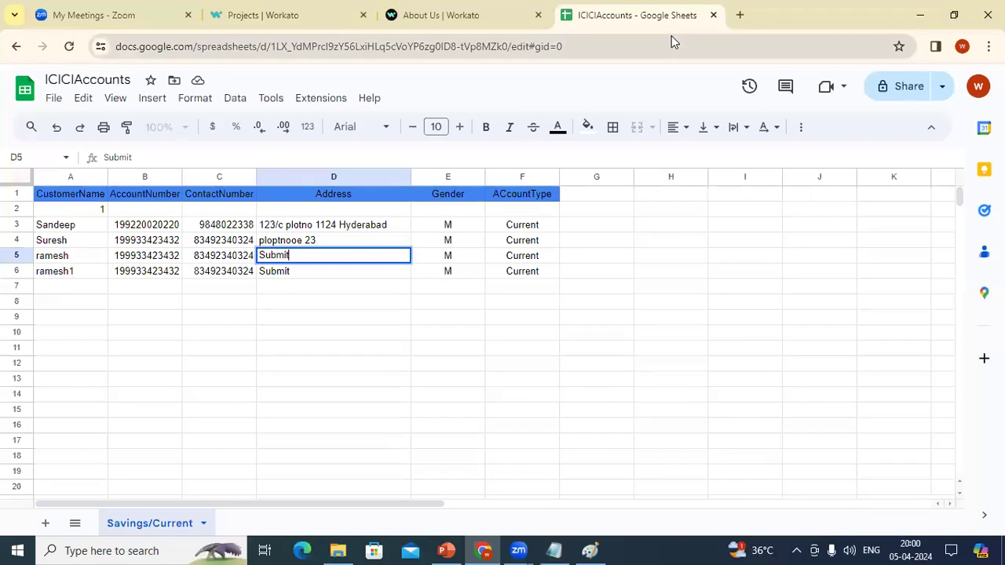